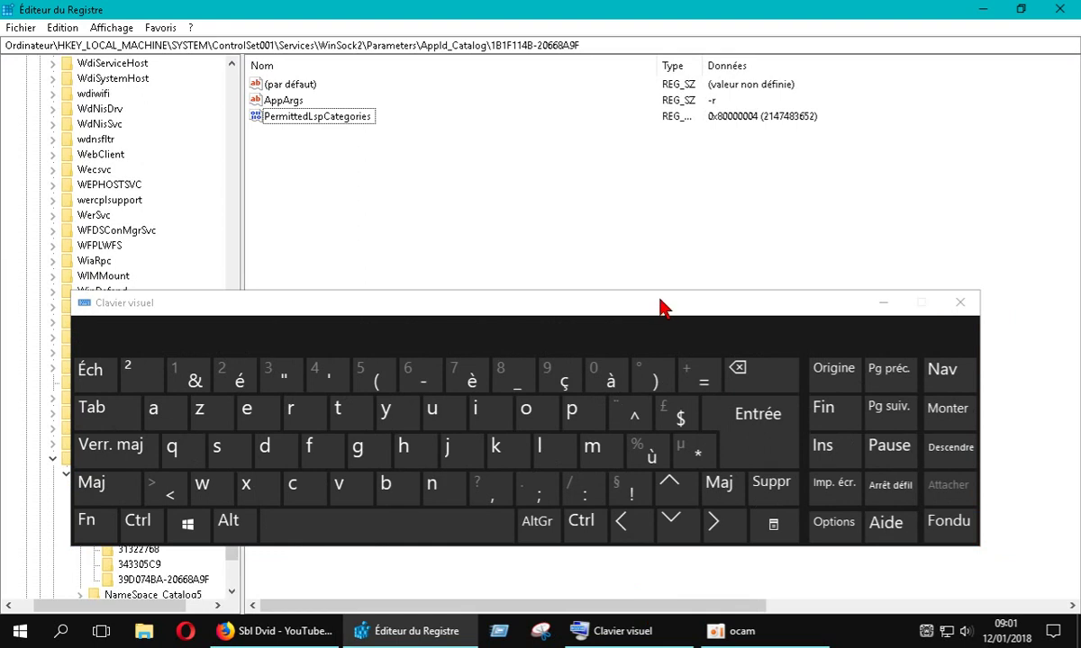
Search the registry's keys, values and data for "kaspersky" and minimize the on-screen keyboard
left_click_drag(662, 308, 724, 360)
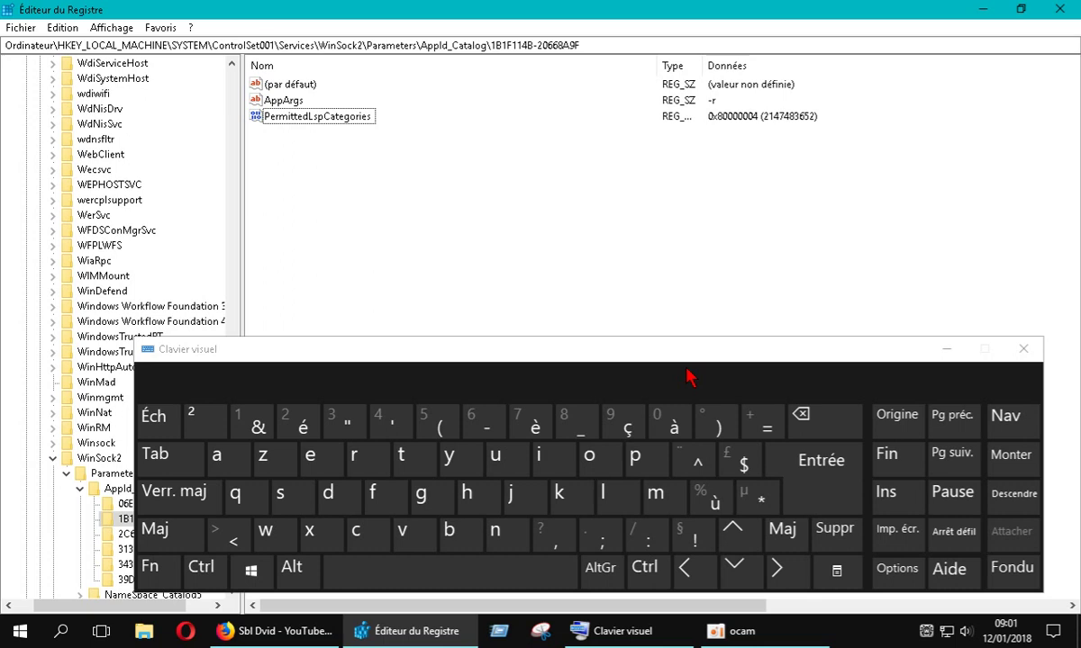
left_click(61, 28)
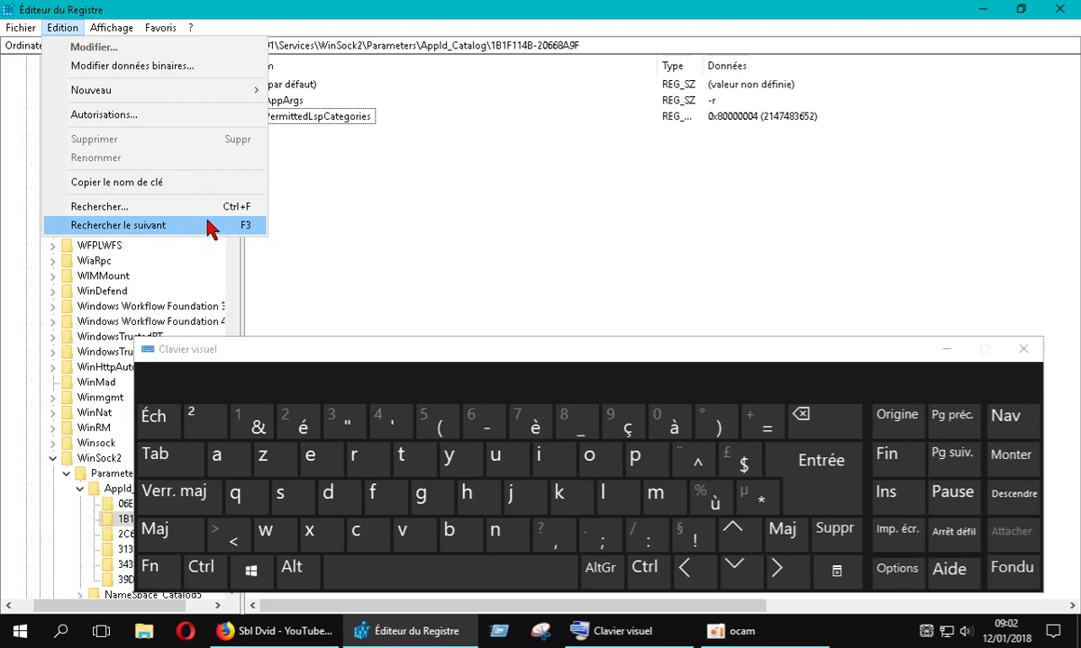
left_click(407, 256)
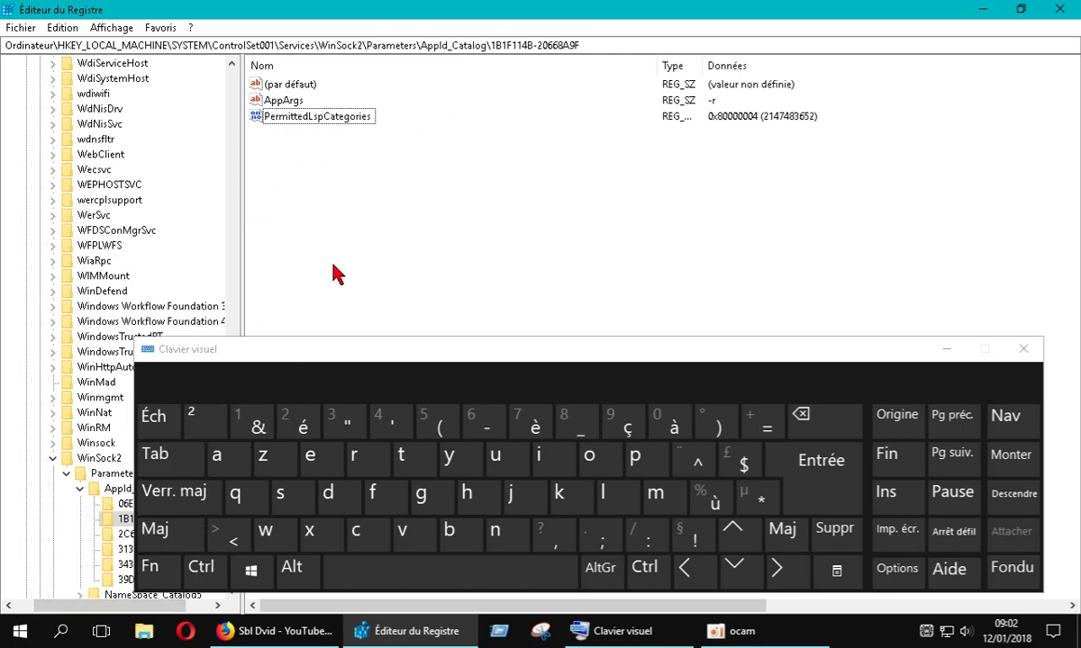
left_click(63, 29)
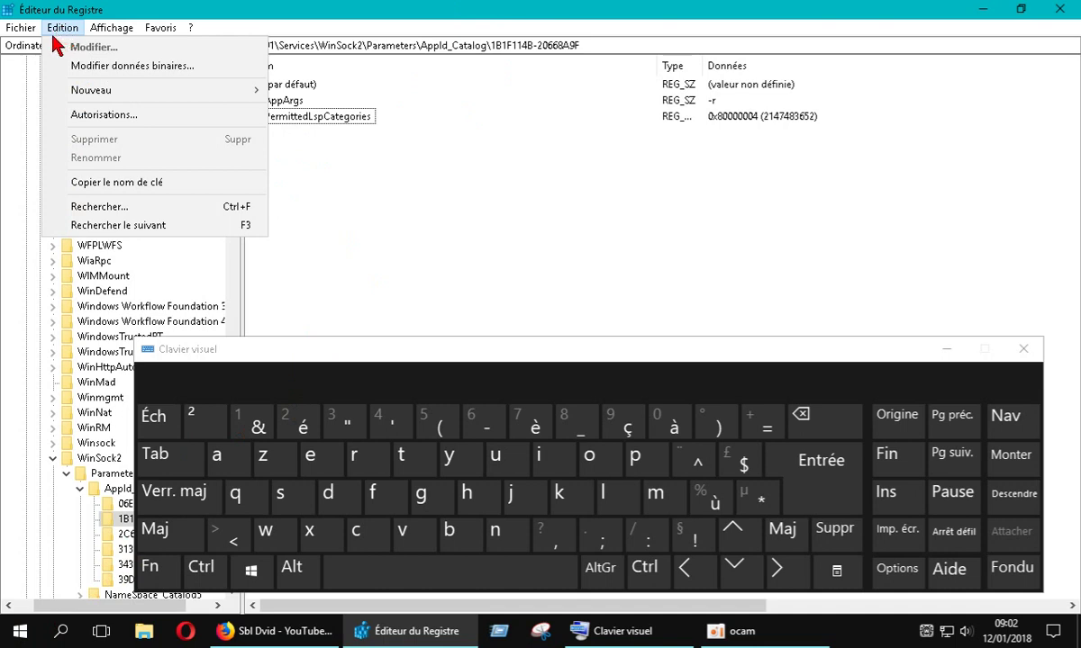
left_click(112, 209)
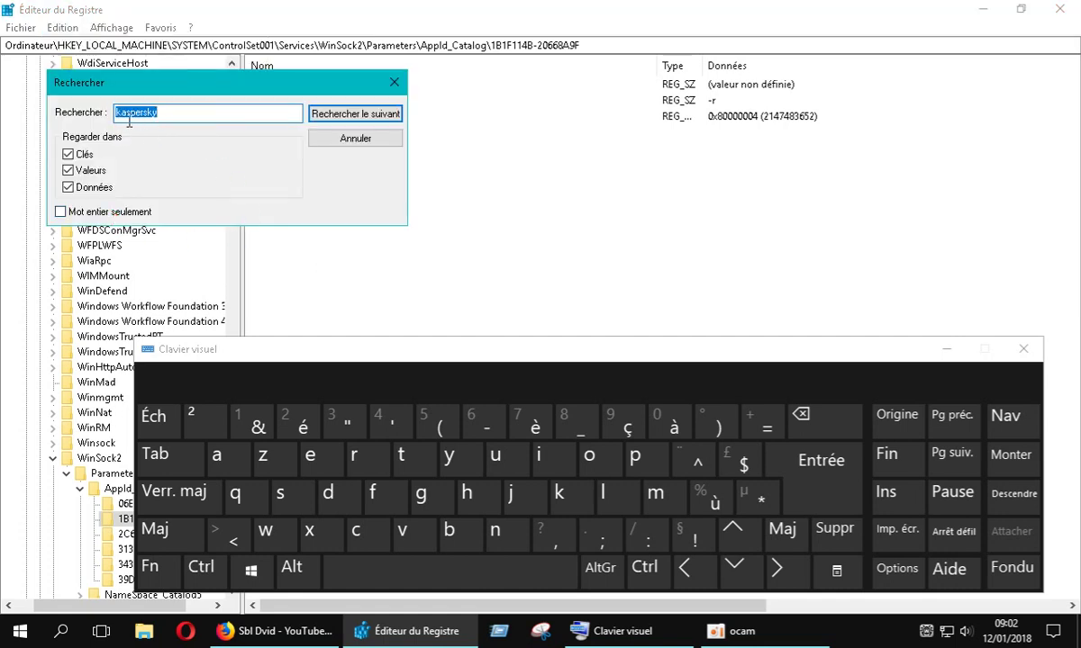
left_click(170, 118)
double_click(162, 116)
left_click(181, 115)
left_click(360, 115)
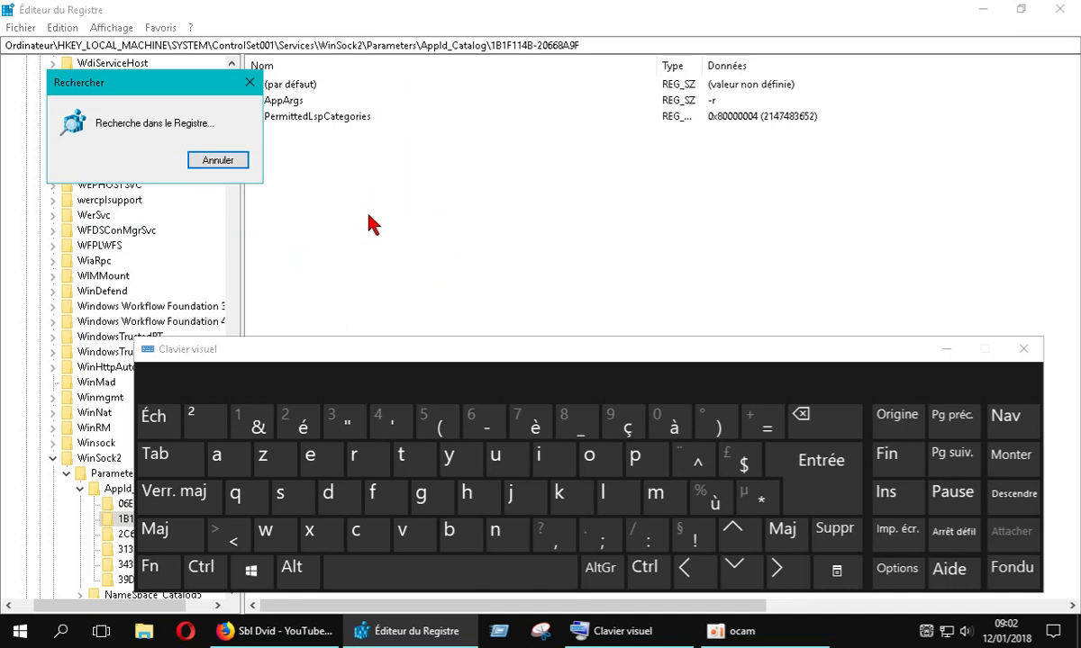
left_click(946, 349)
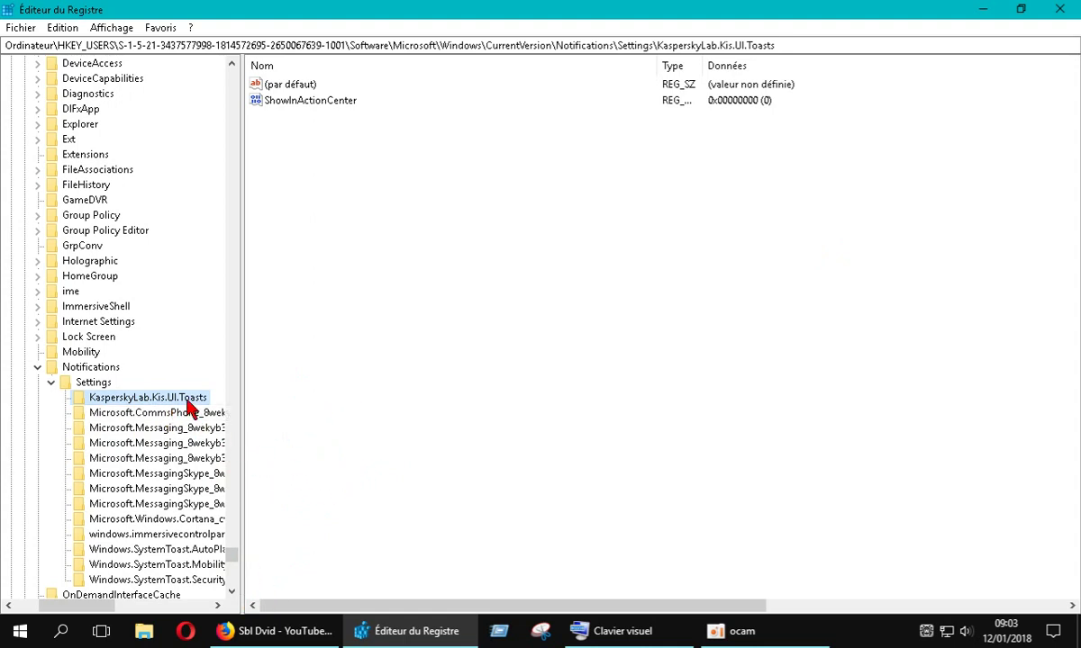
Widen the registry key tree pane to reveal the full names of the subkeys under Notifications\Settings
left_click(232, 591)
left_click(233, 592)
double_click(233, 592)
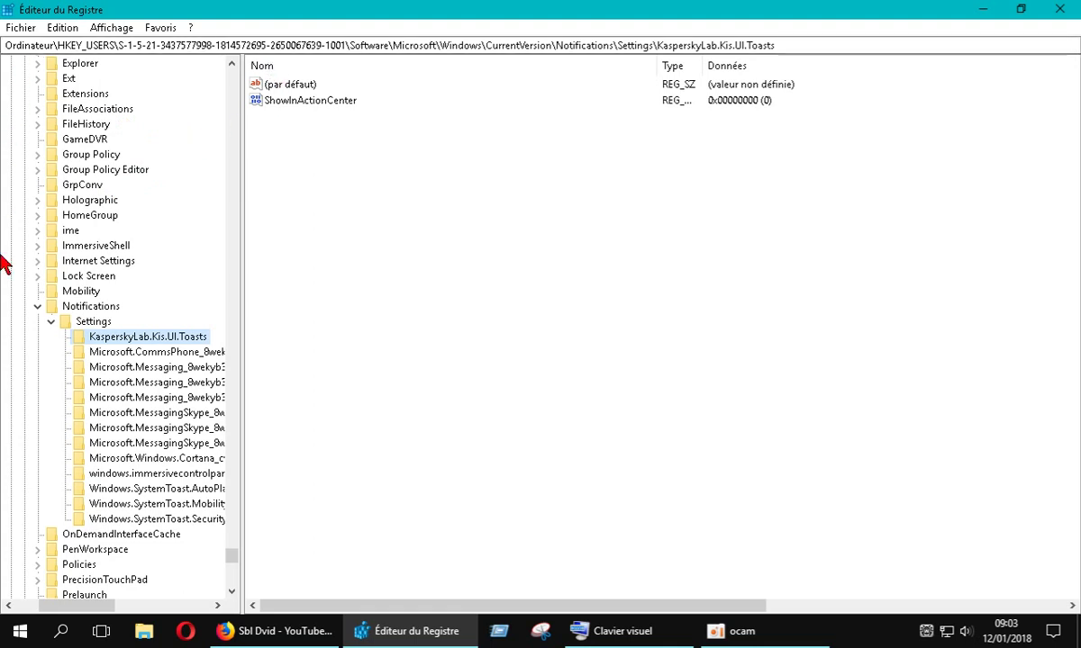
left_click_drag(243, 300, 322, 309)
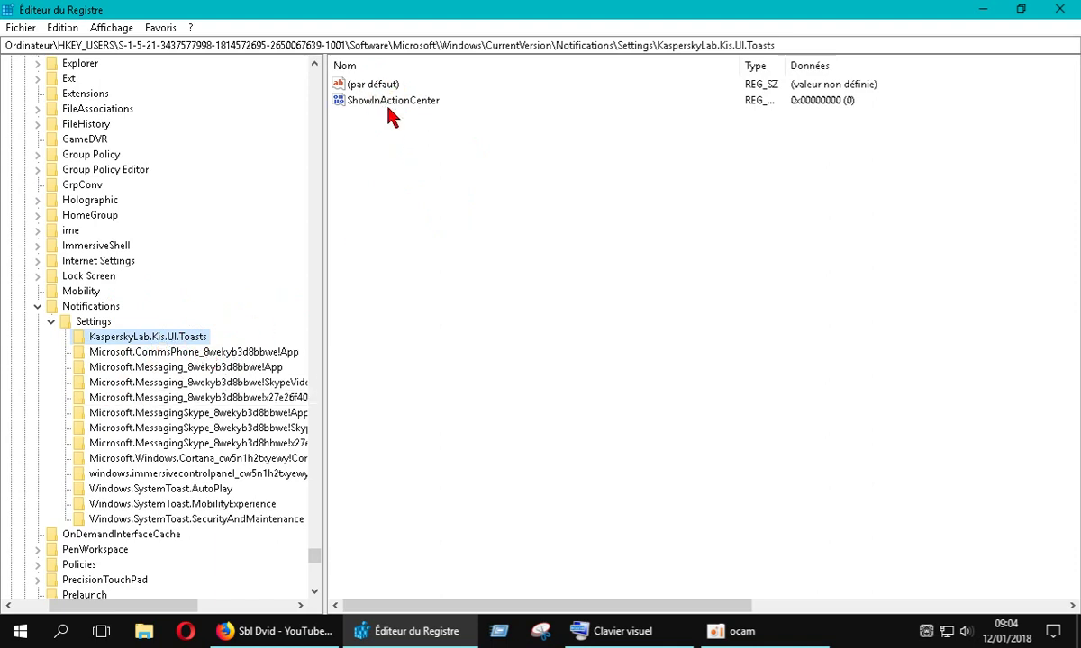
Examine the values of the KasperskyLab.Kis.UI.Toasts key and compare them with the neighbouring Microsoft.CommsPhone key
left_click(365, 84)
left_click(369, 98)
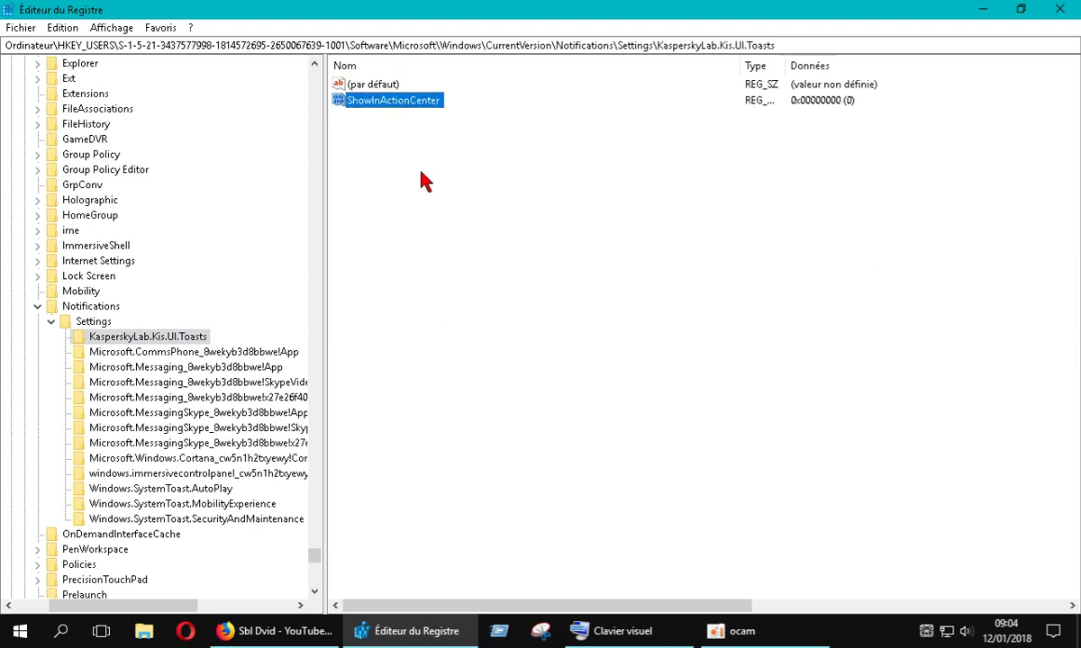
left_click(200, 354)
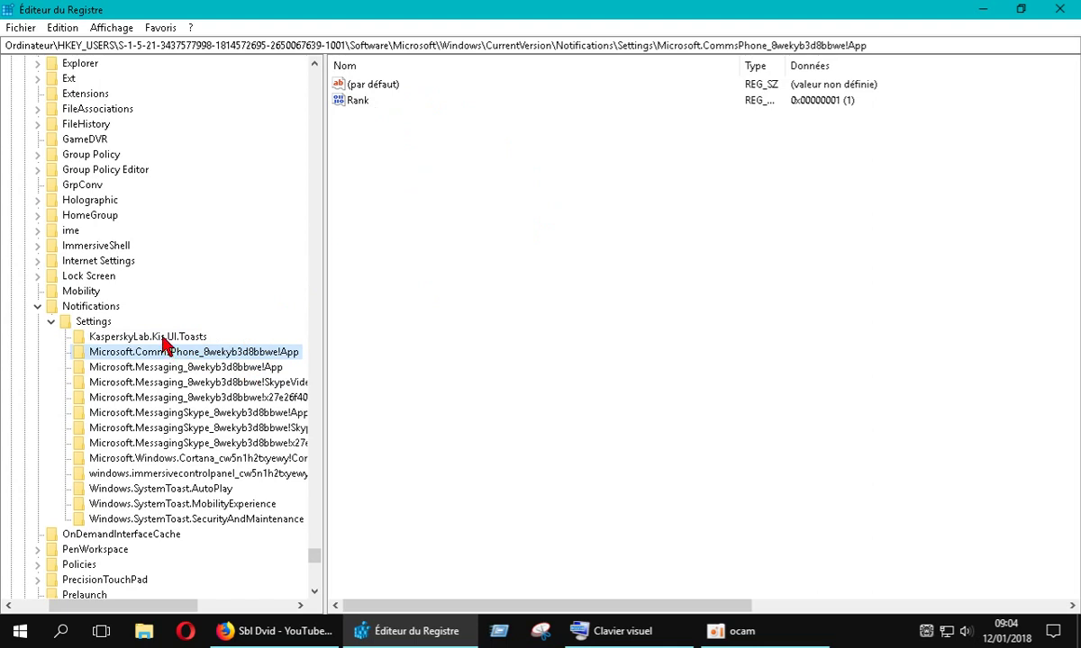
left_click(163, 337)
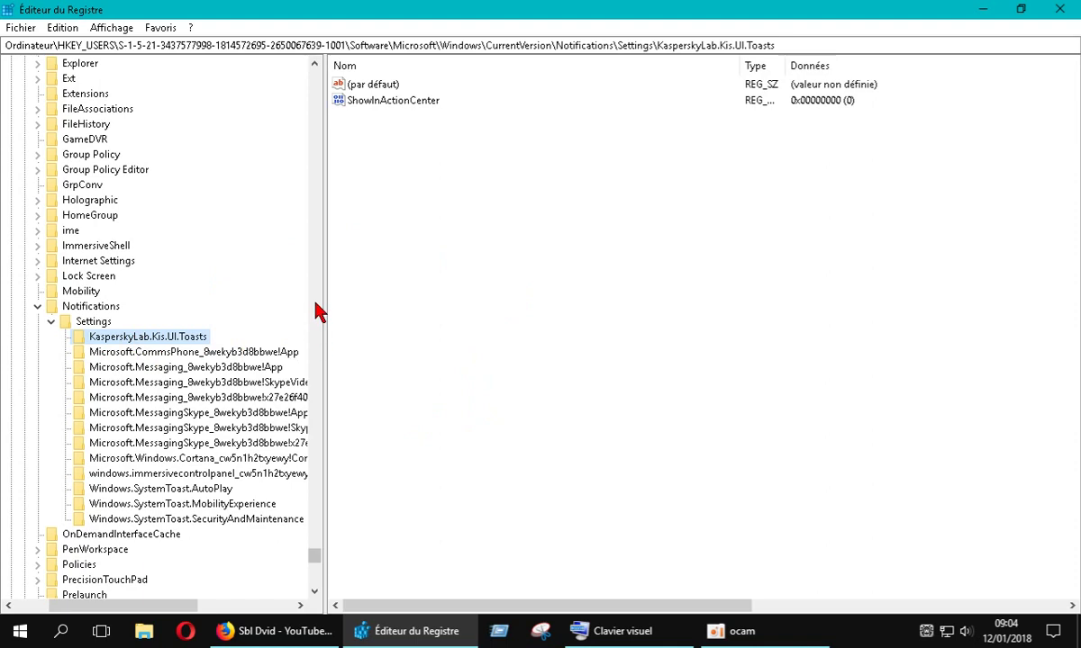
right_click(155, 343)
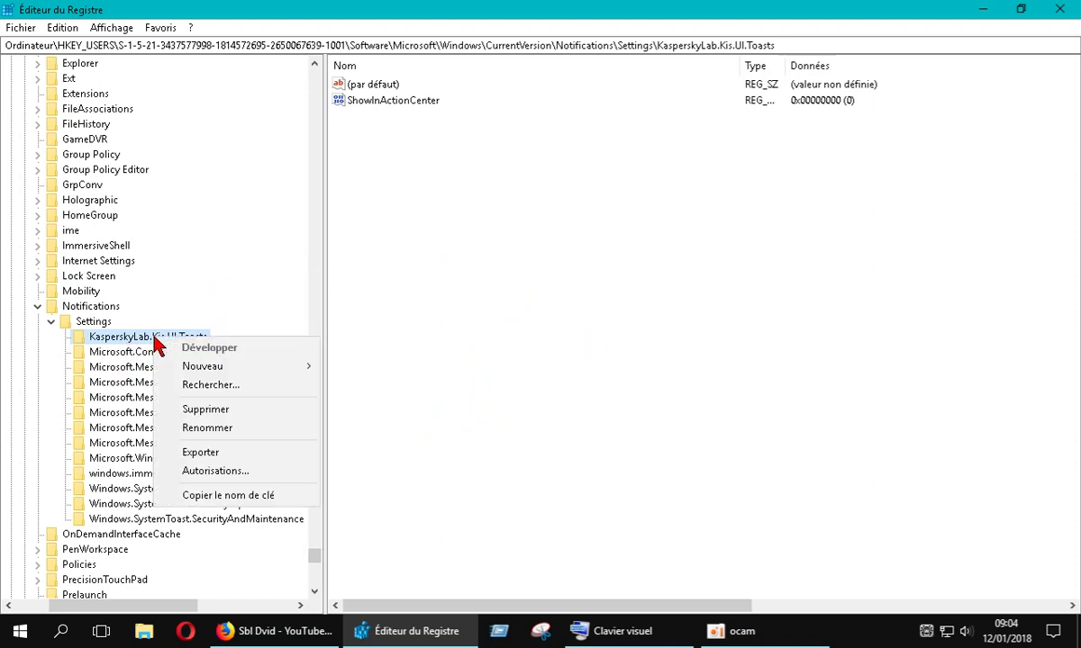
left_click(271, 410)
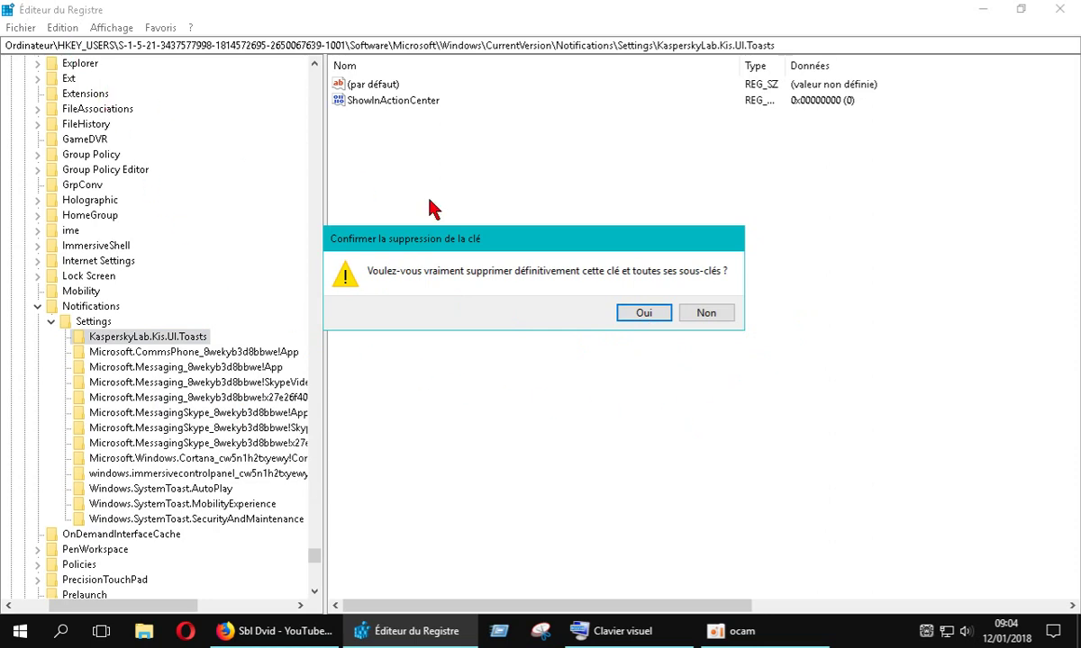
left_click(711, 313)
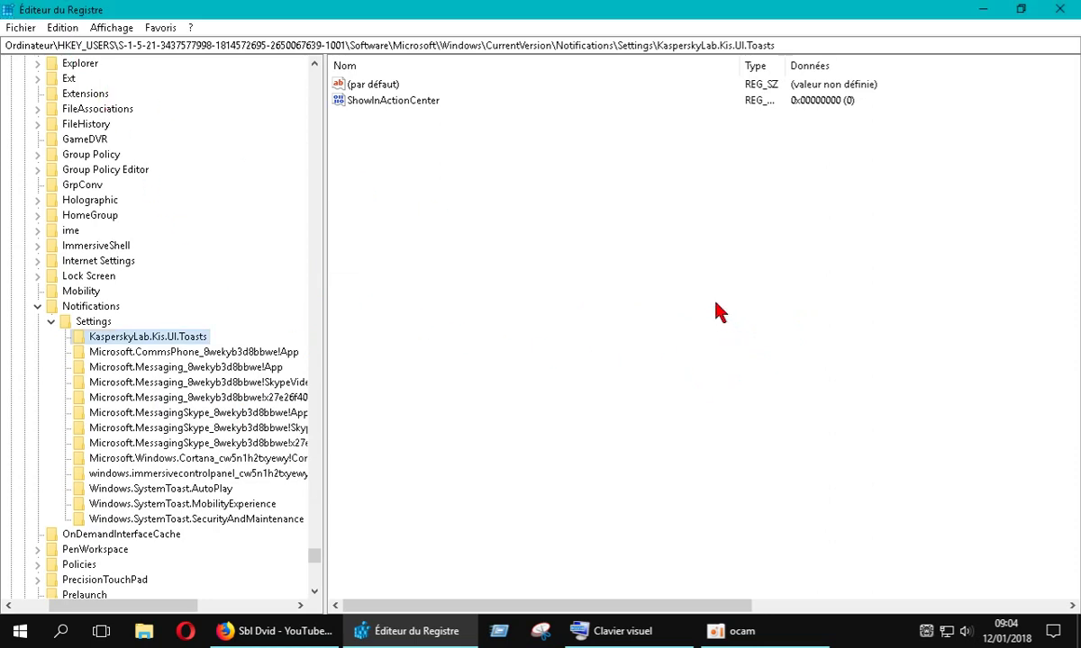
left_click(63, 28)
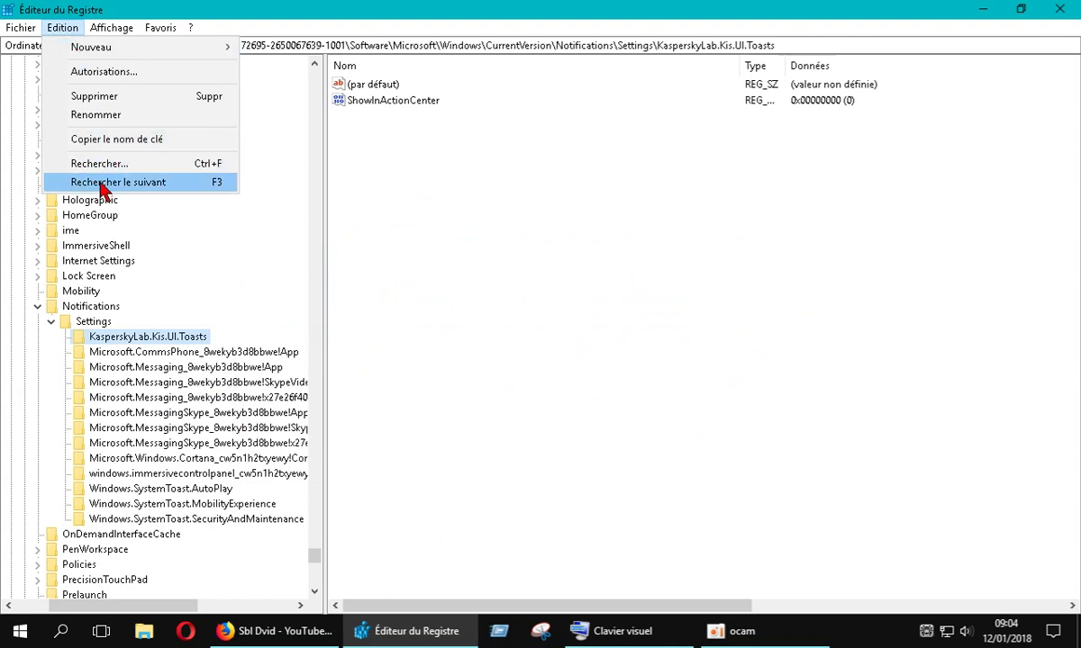
left_click(553, 260)
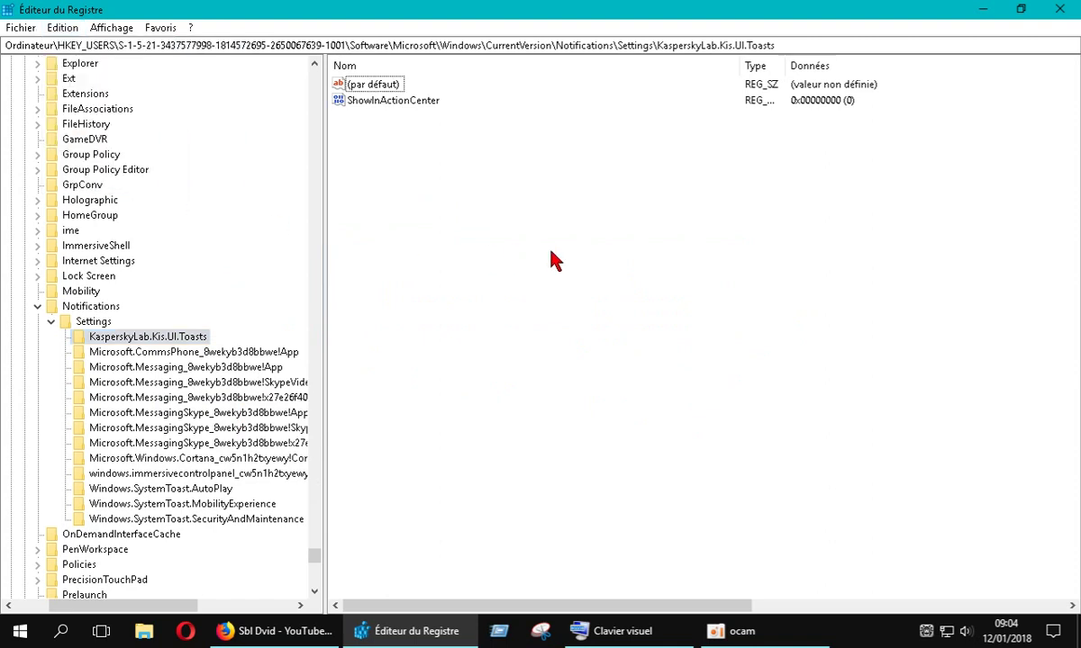
Bring up the on-screen keyboard, toggle Caps Lock on and off, and minimize the keyboard again
left_click(635, 630)
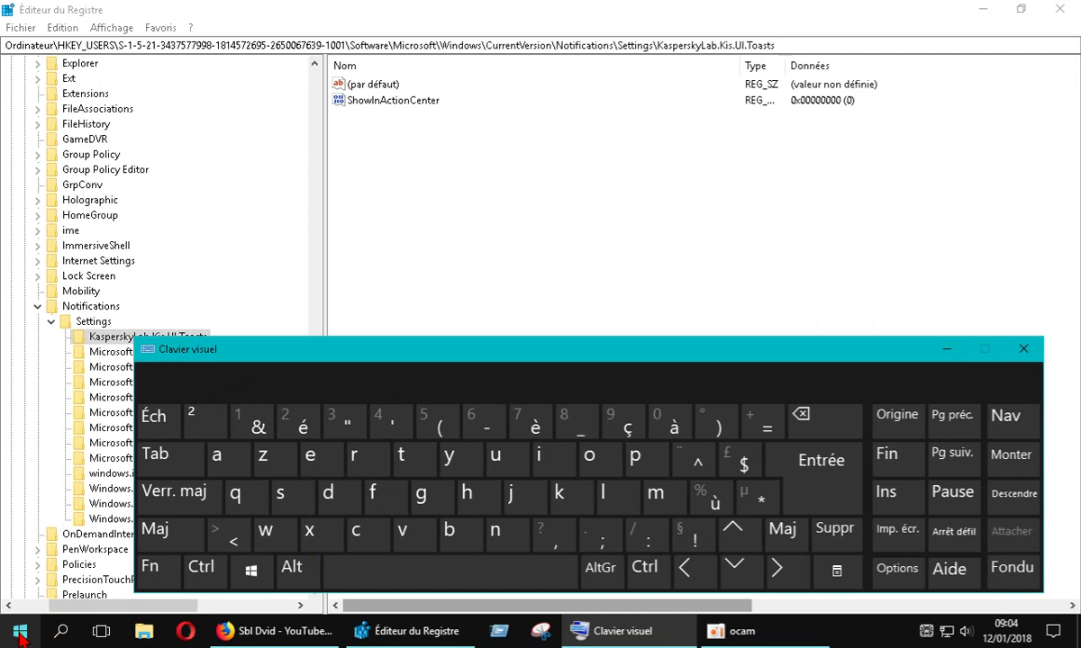
left_click_drag(561, 358, 547, 283)
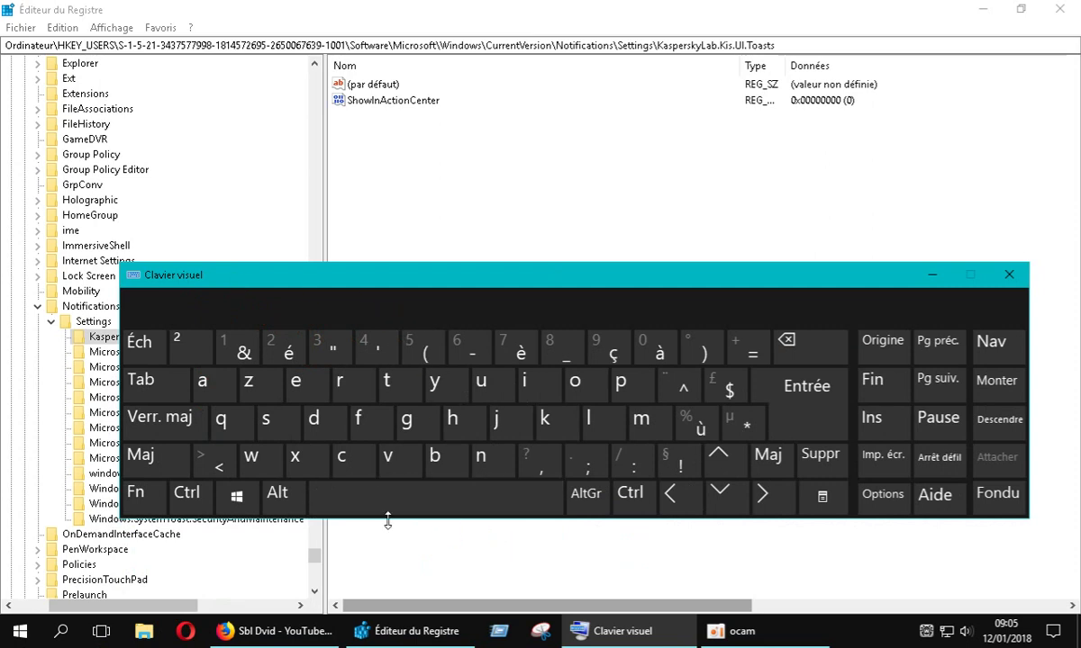
left_click(160, 423)
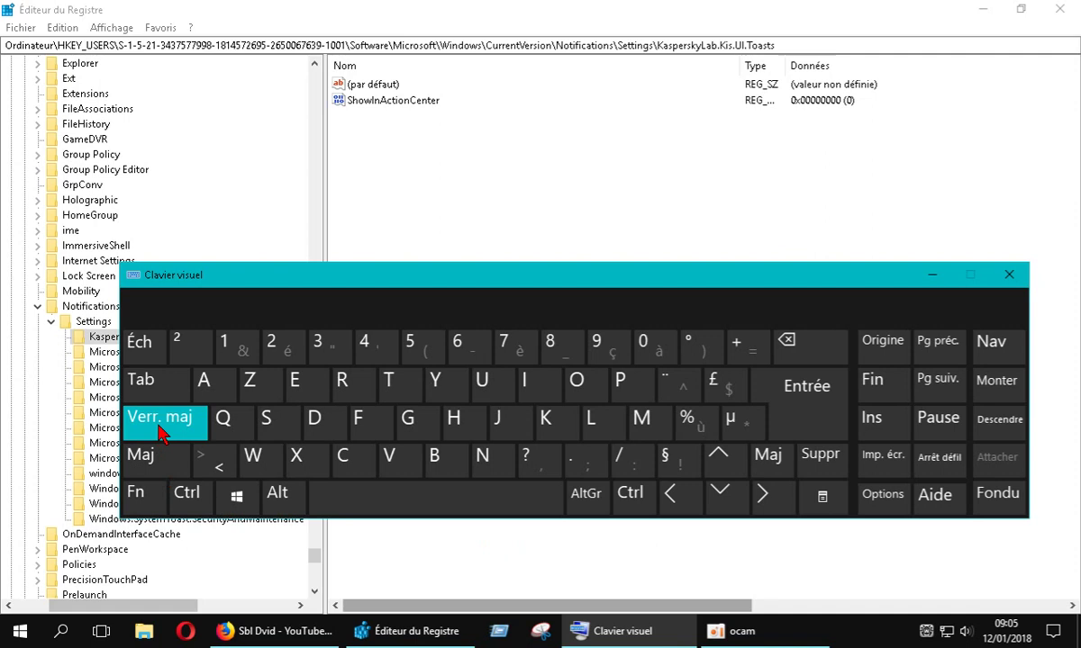
left_click(161, 423)
left_click(161, 423)
left_click(161, 423)
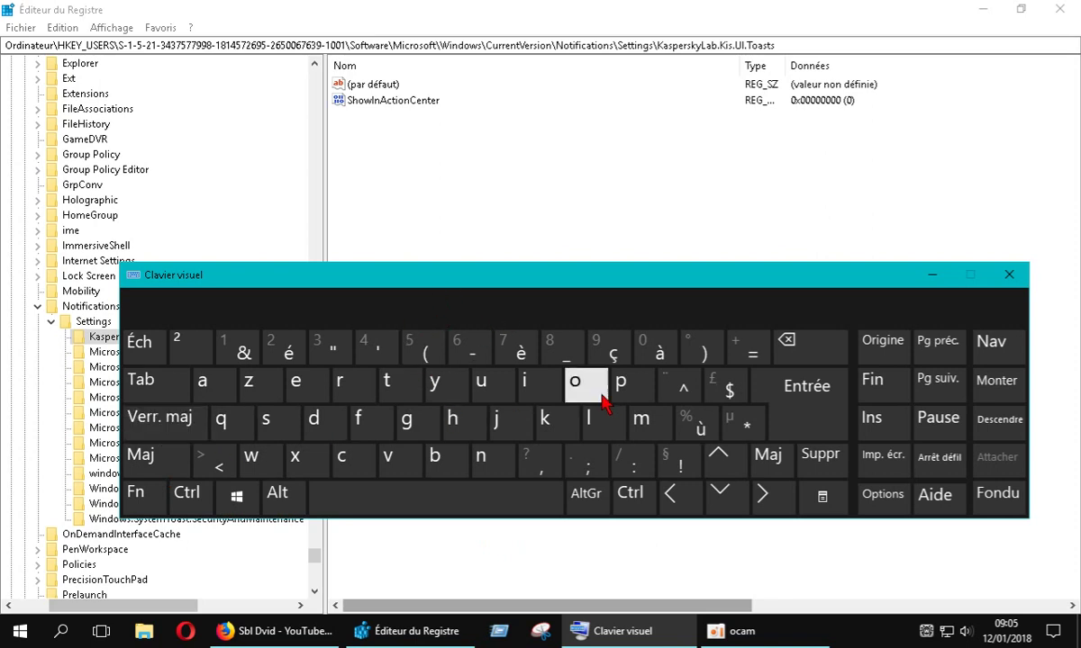
left_click_drag(587, 286, 559, 340)
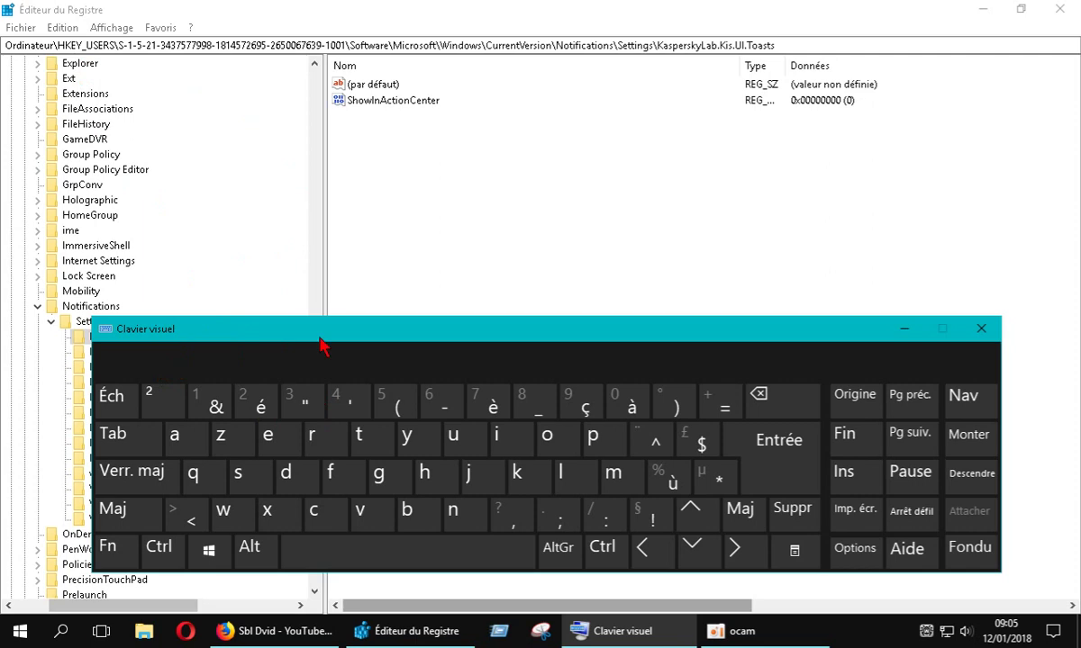
left_click(905, 330)
right_click(170, 343)
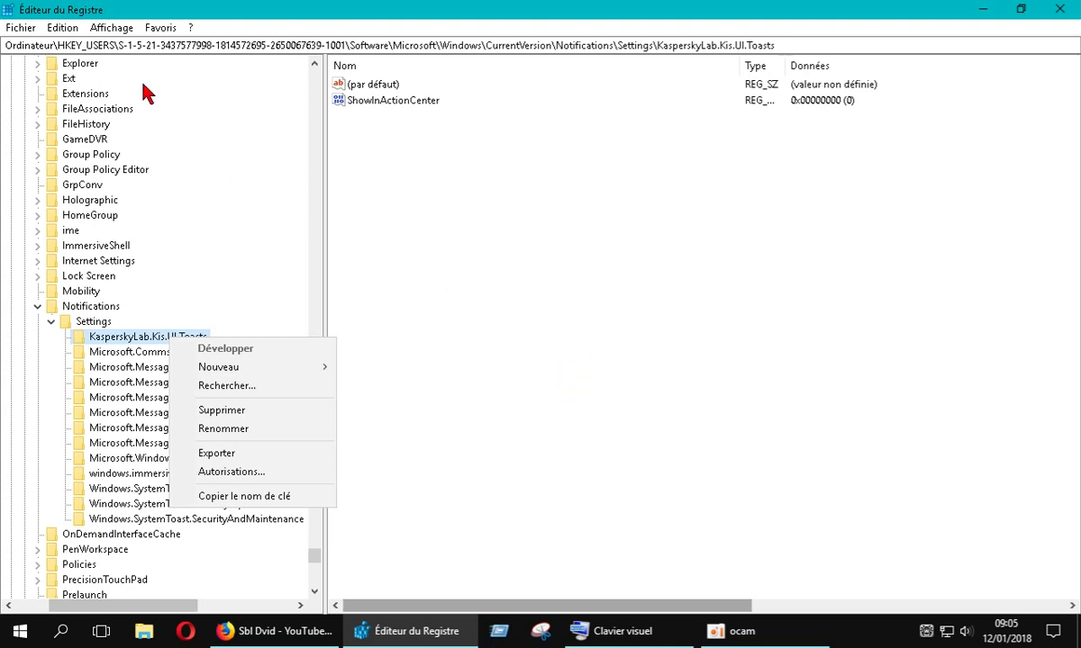
left_click(65, 29)
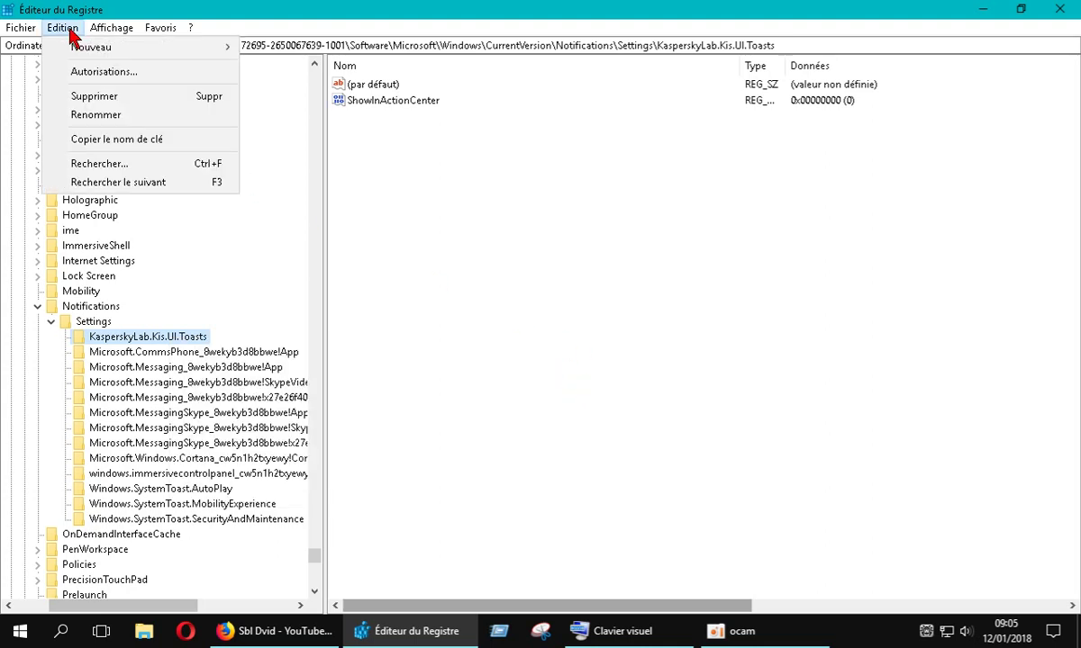
left_click(95, 164)
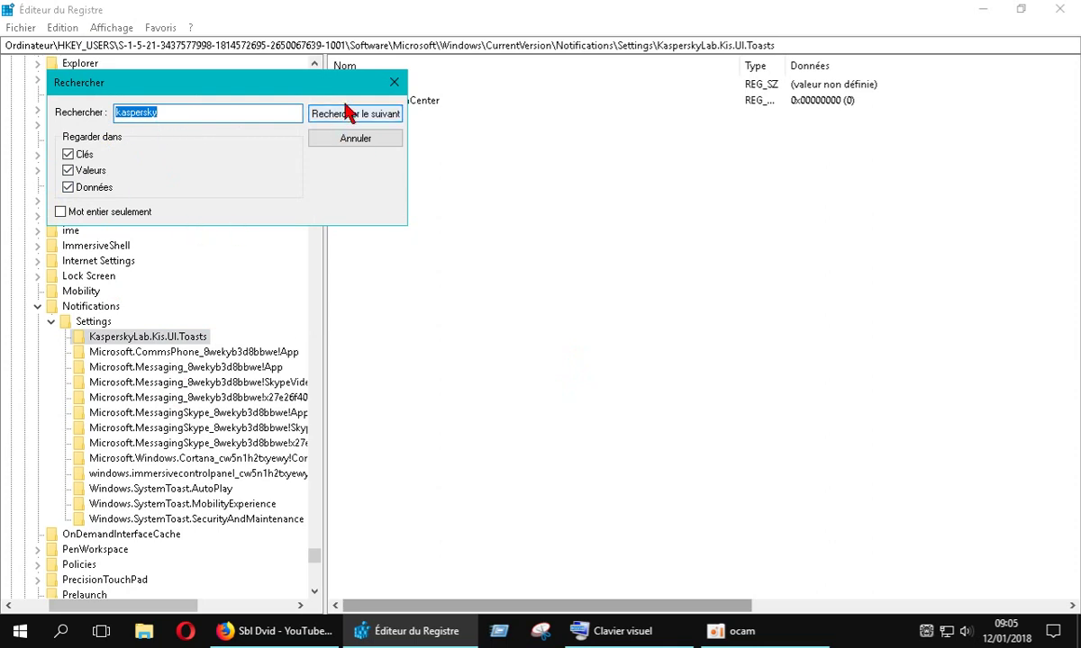
left_click(394, 83)
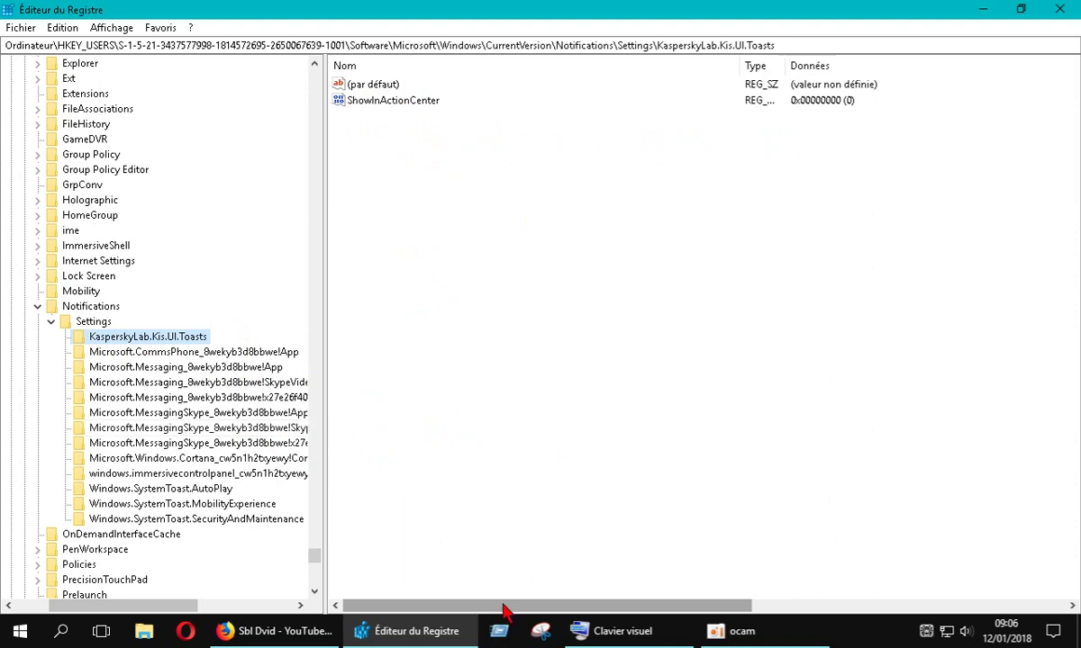
Restore the on-screen keyboard, reposition it over the middle of the registry window, and minimize it
left_click(643, 632)
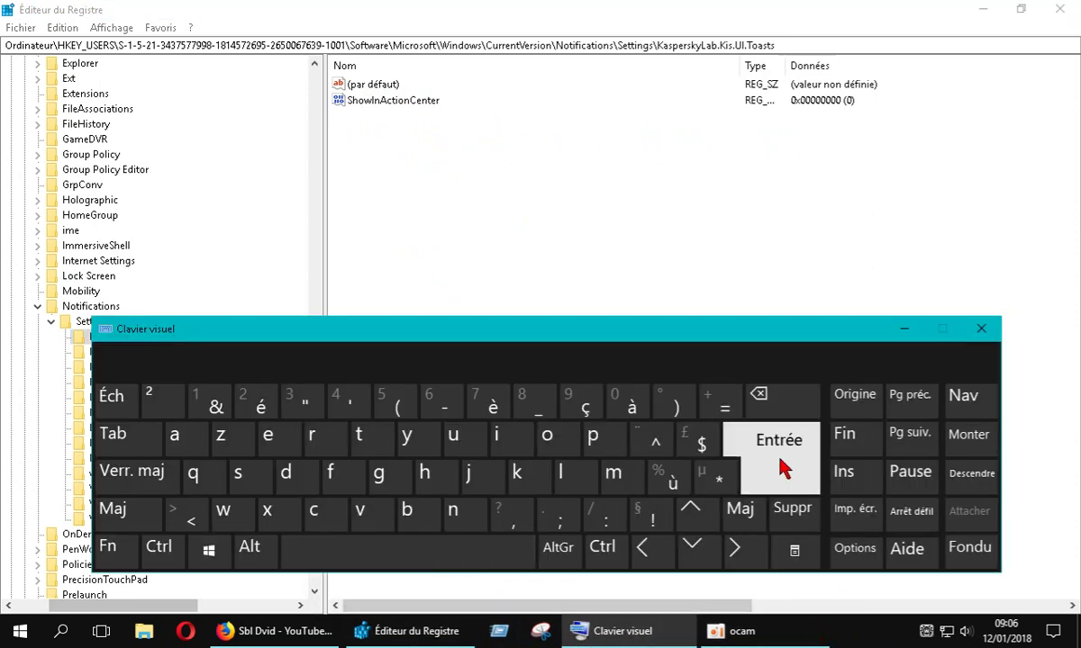
left_click_drag(738, 338, 699, 299)
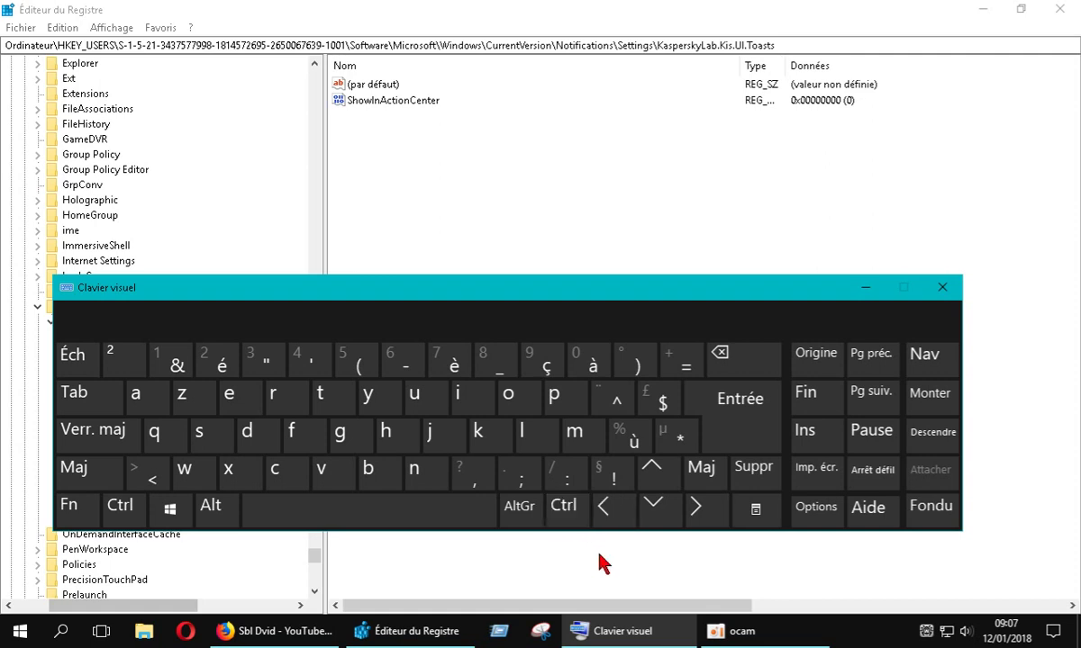
left_click_drag(519, 297, 531, 585)
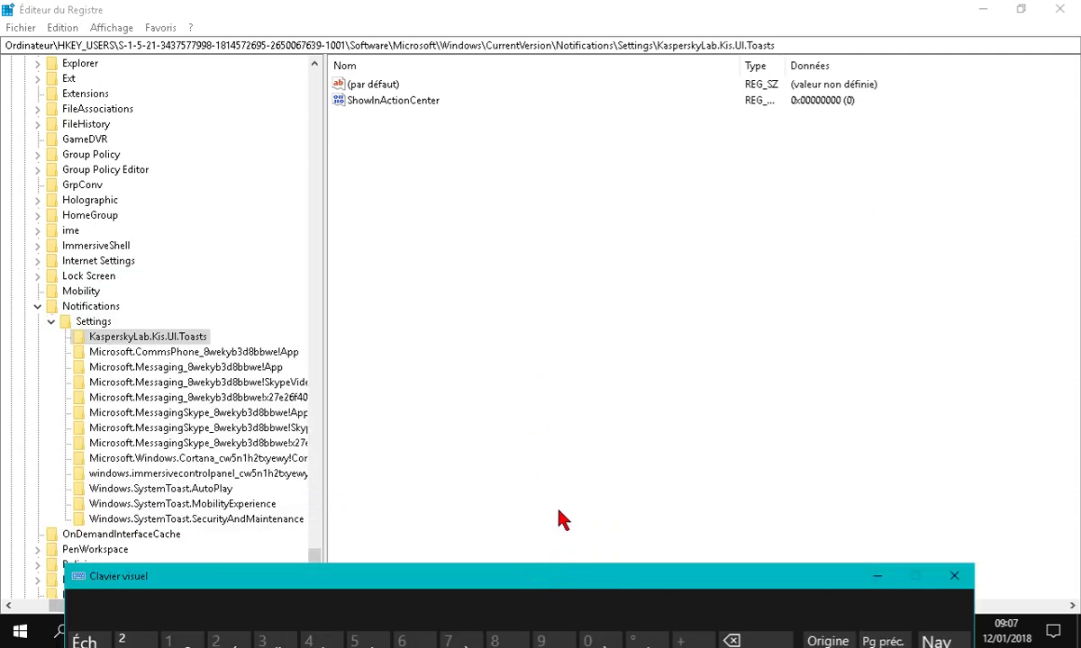
left_click_drag(555, 575, 565, 384)
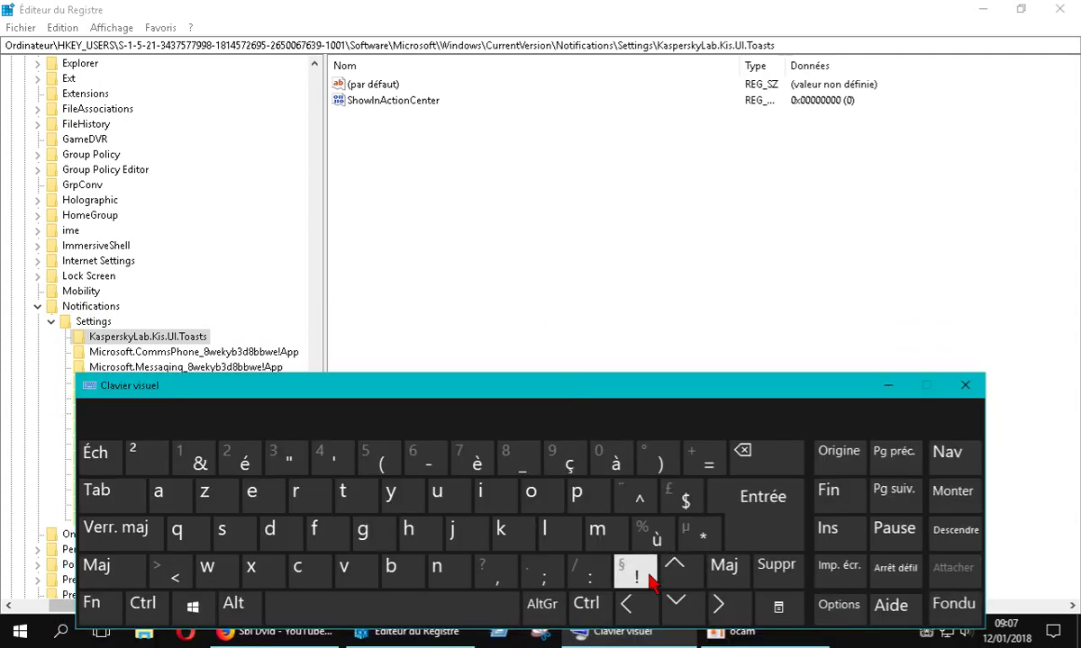
left_click_drag(676, 383, 690, 267)
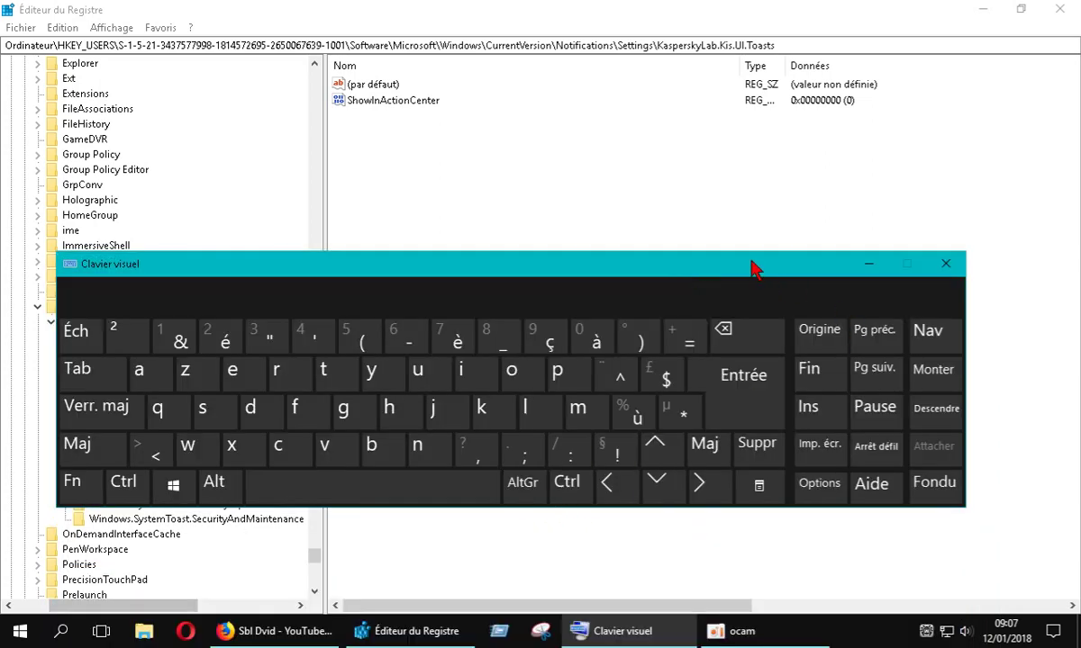
left_click(867, 265)
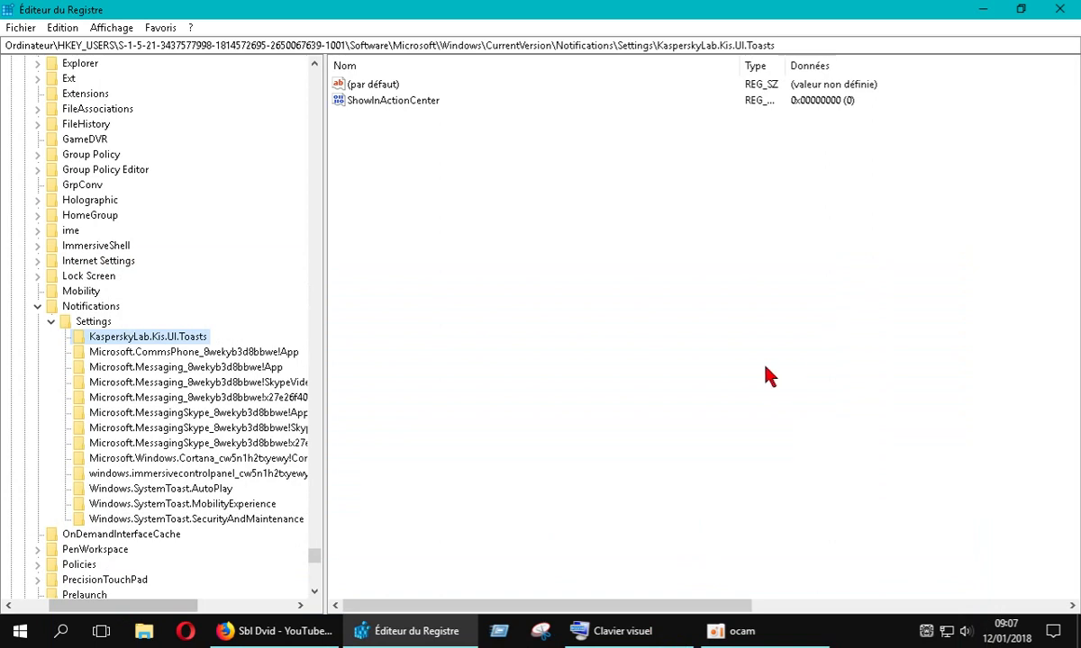
Delete the KasperskyLab.Kis.UI.Toasts key under Notifications\Settings and confirm its permanent removal after briefly showing the on-screen keyboard
key("Delete")
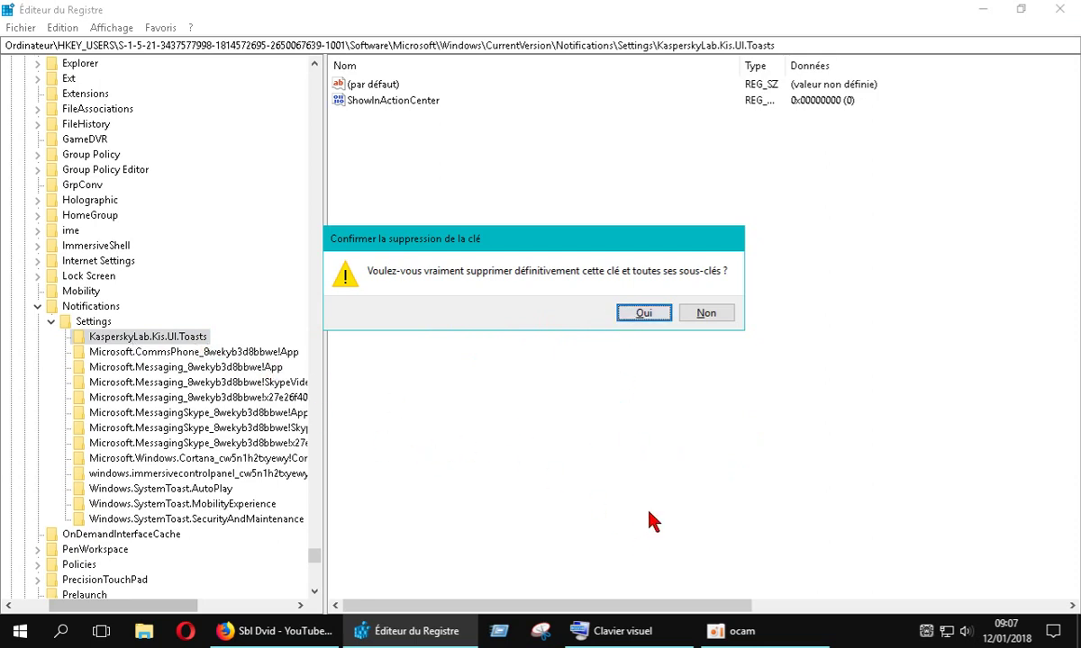
mouse_move(621, 640)
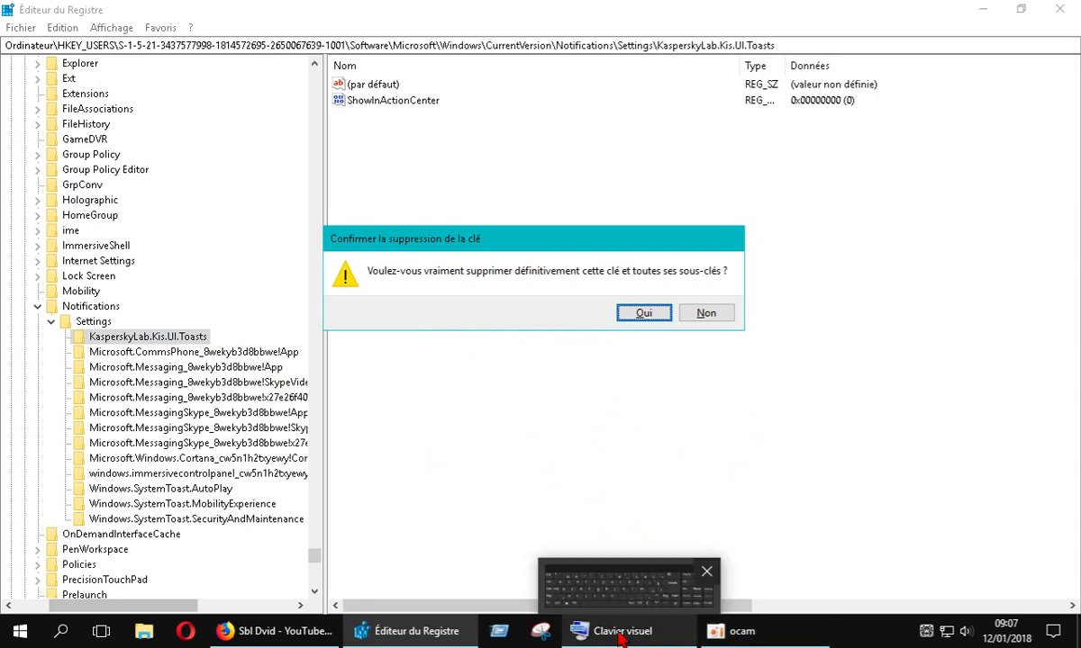
left_click_drag(598, 246, 610, 39)
left_click(628, 628)
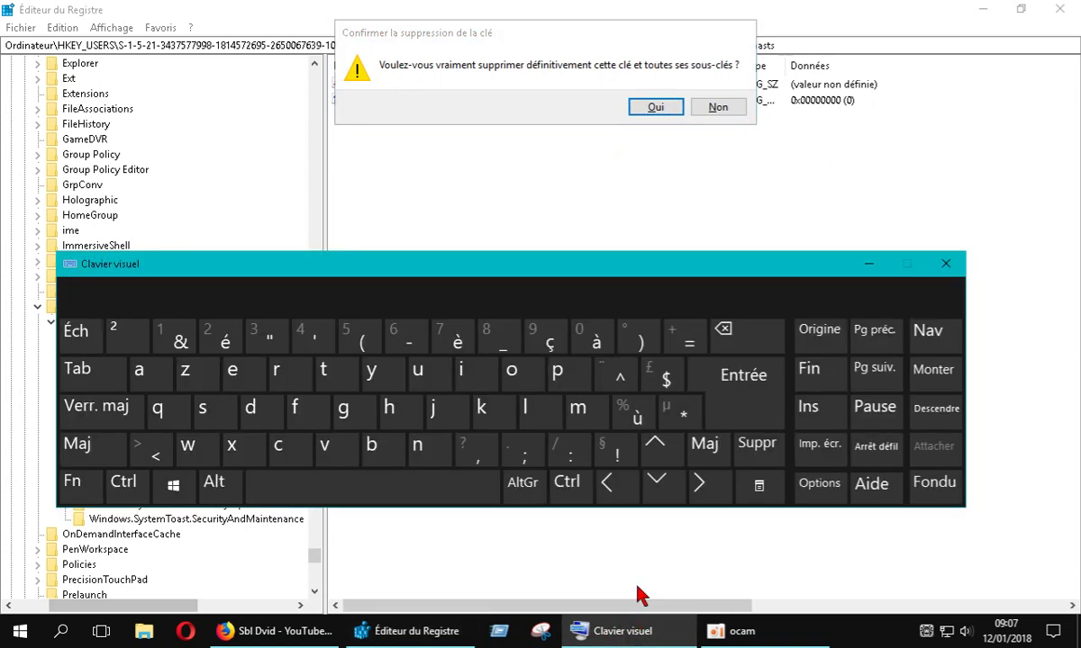
left_click_drag(694, 256, 689, 304)
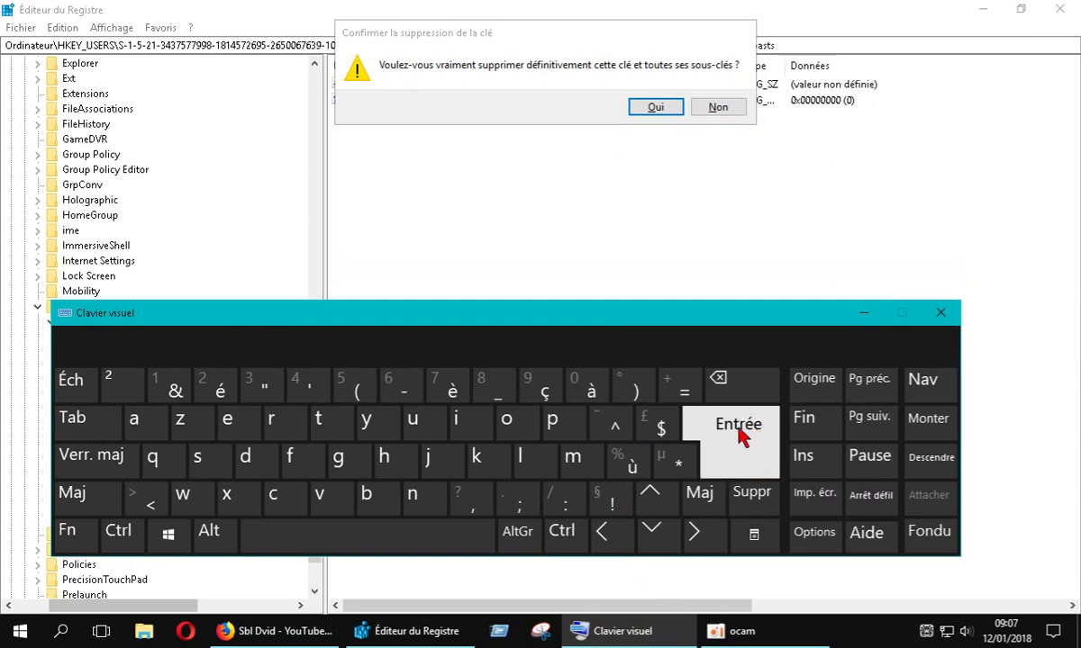
mouse_move(662, 644)
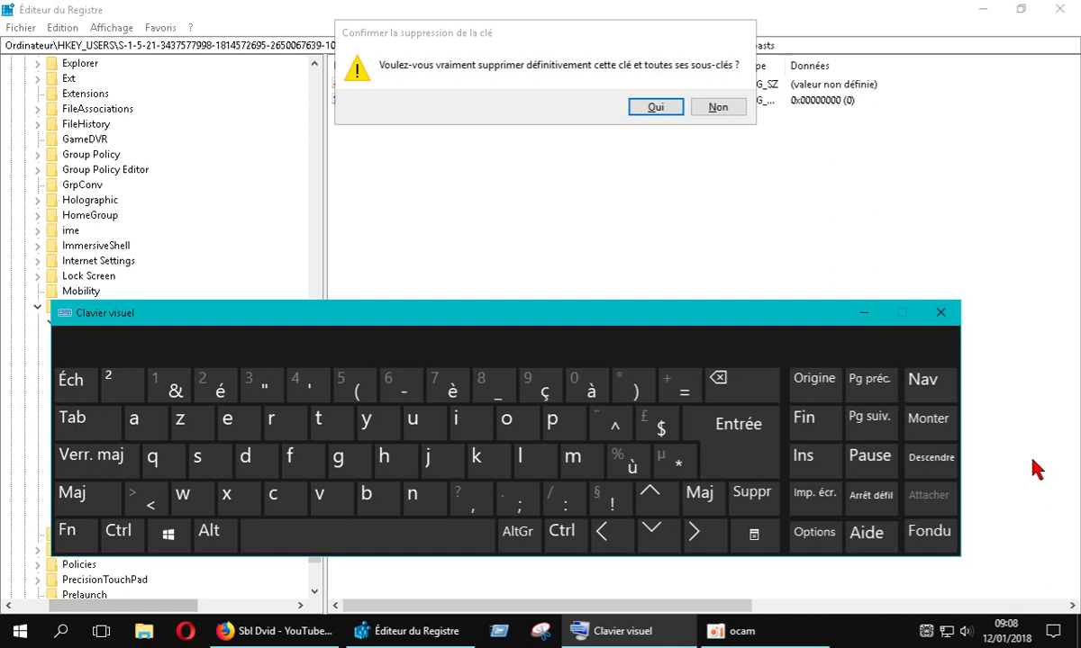
left_click(940, 313)
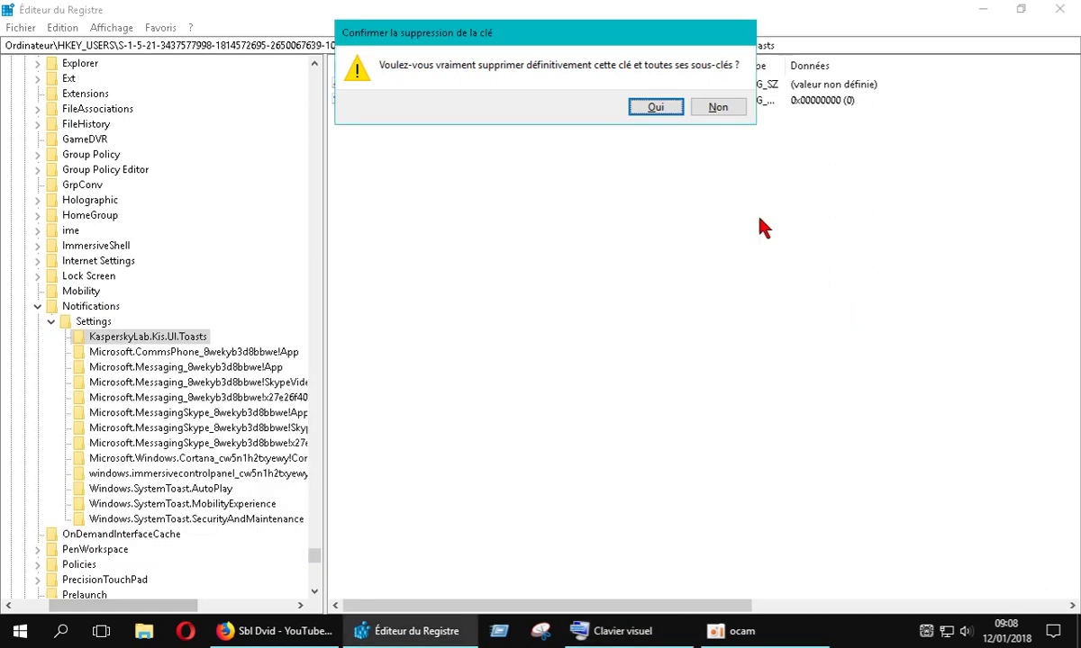
left_click_drag(630, 35, 617, 212)
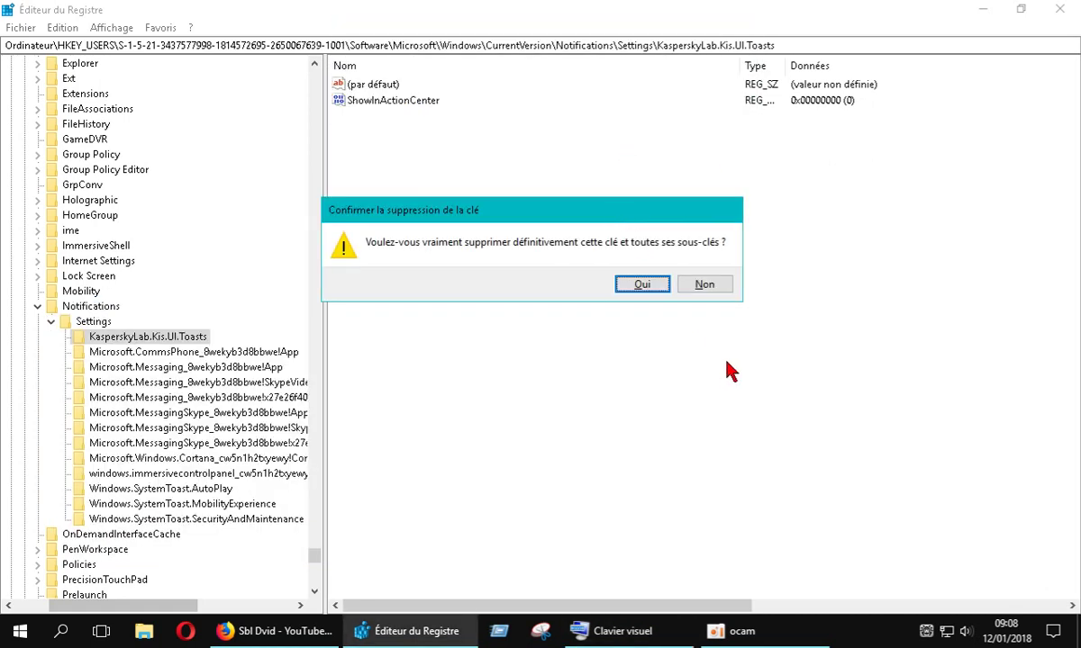
key("Return")
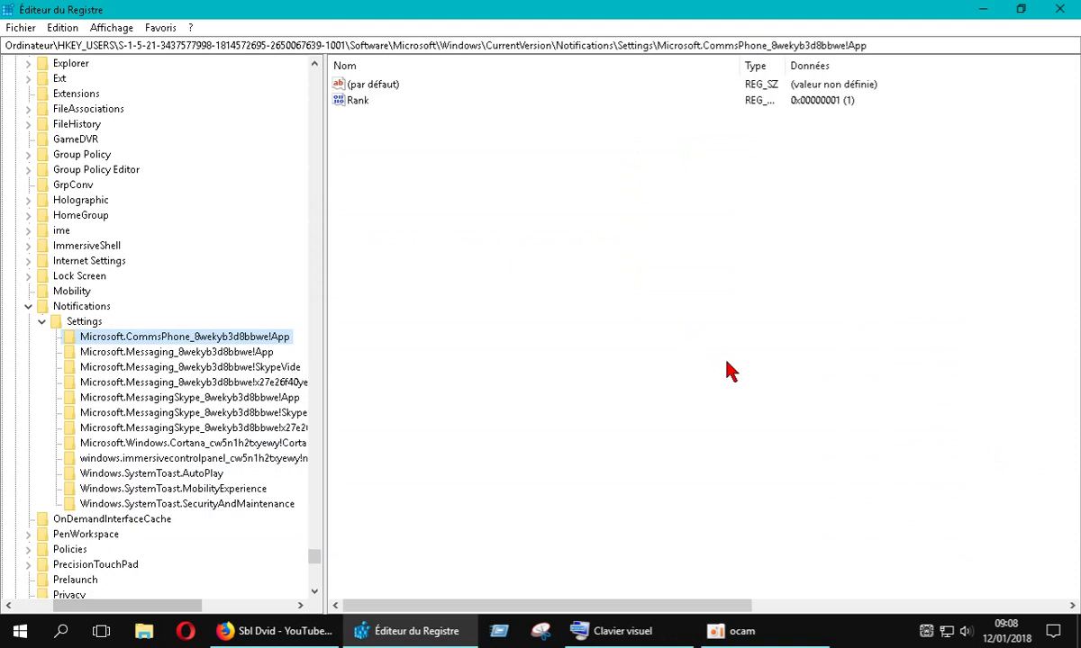
Restore the on-screen keyboard, move it slightly higher over the registry window, and minimize it
left_click_drag(605, 605, 620, 605)
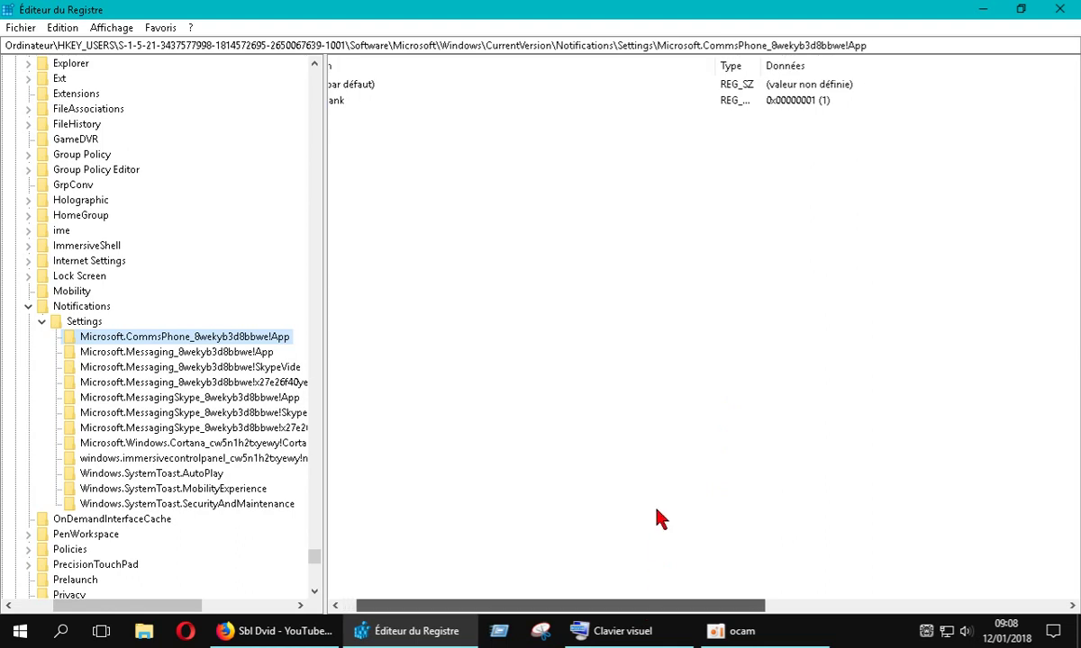
left_click(644, 632)
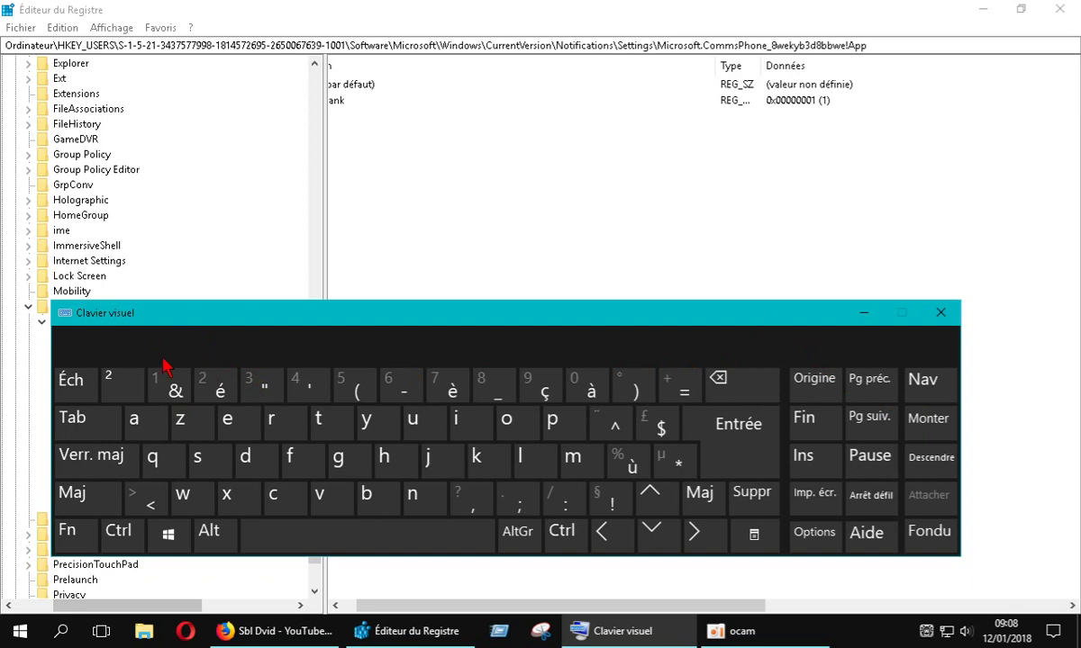
left_click_drag(282, 324, 321, 241)
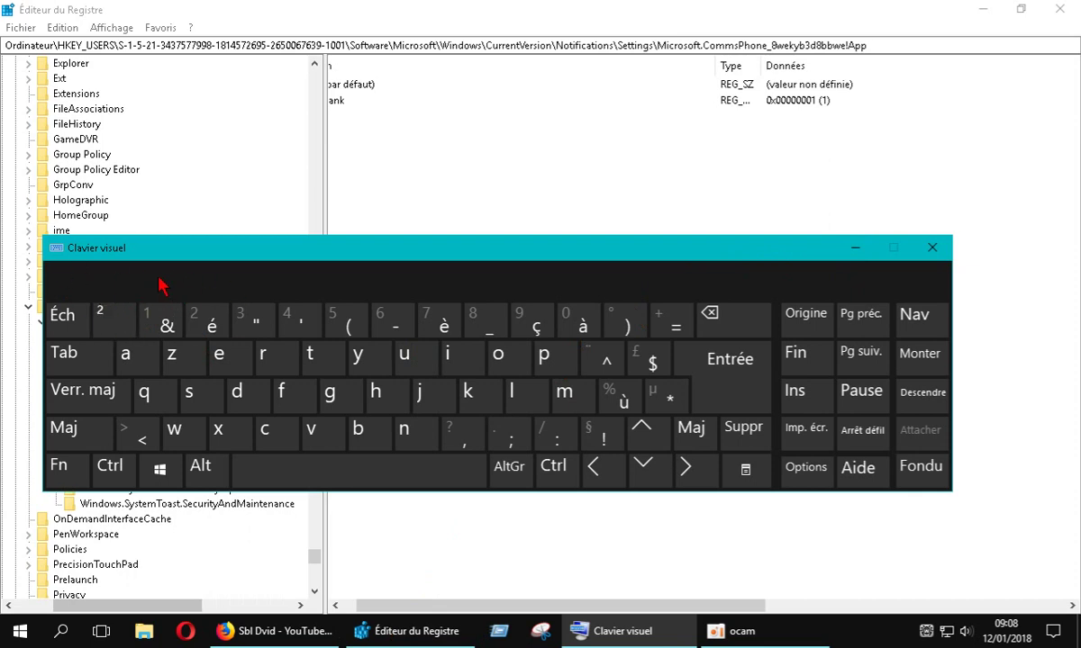
left_click(855, 247)
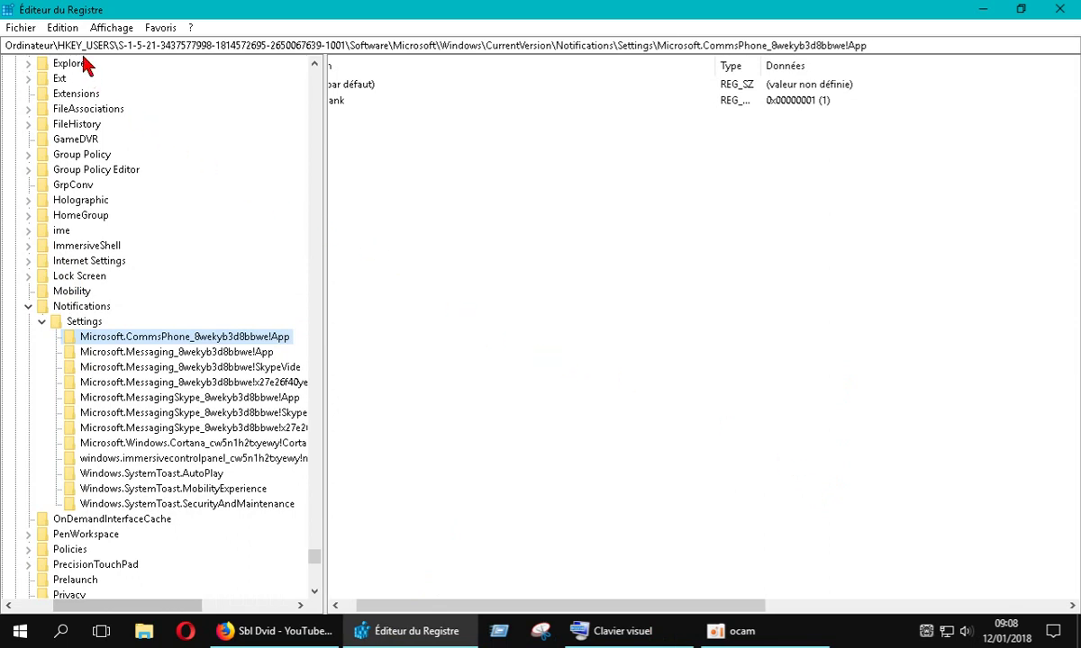
Find the next Kaspersky match and permanently delete the KasperskyLab.Kis.UI.Toasts key under PushNotifications\Backup
left_click(63, 28)
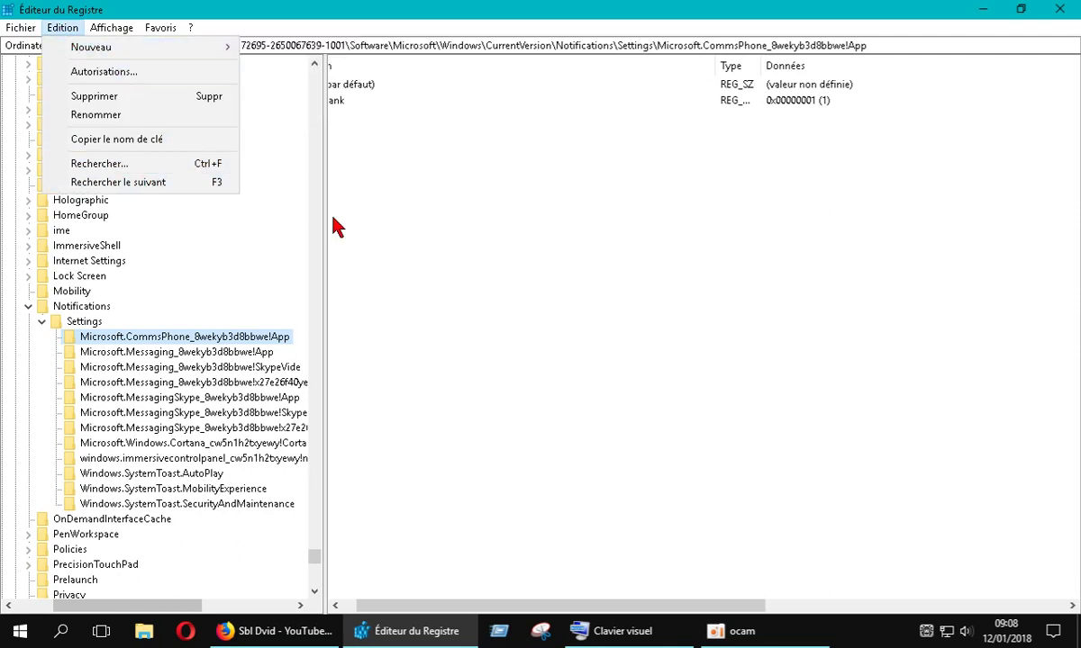
left_click(312, 18)
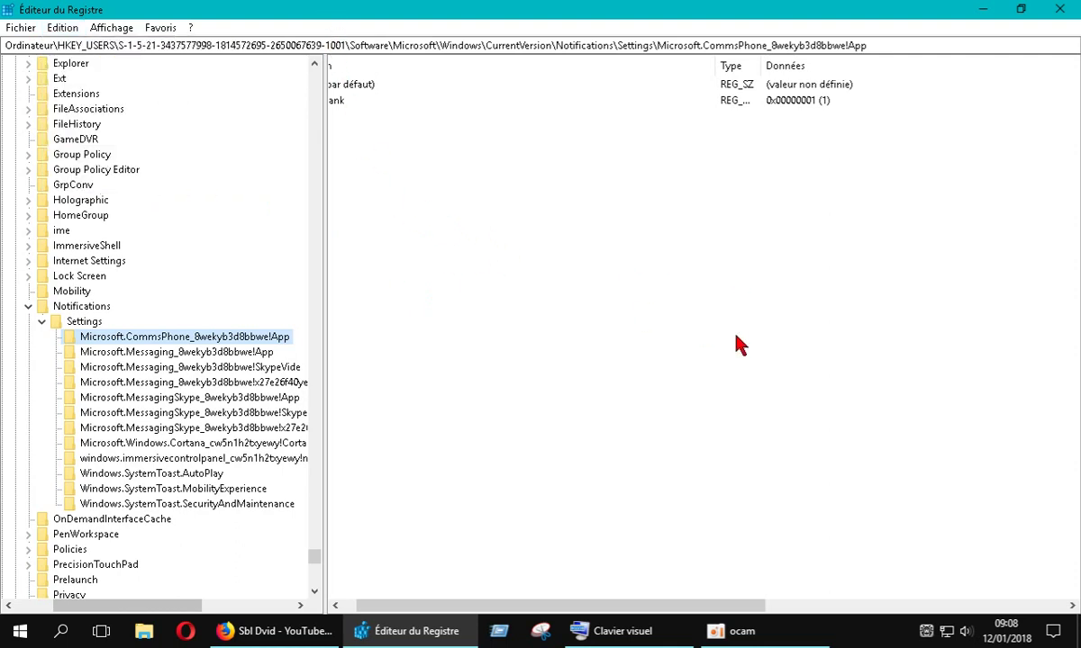
key("F3")
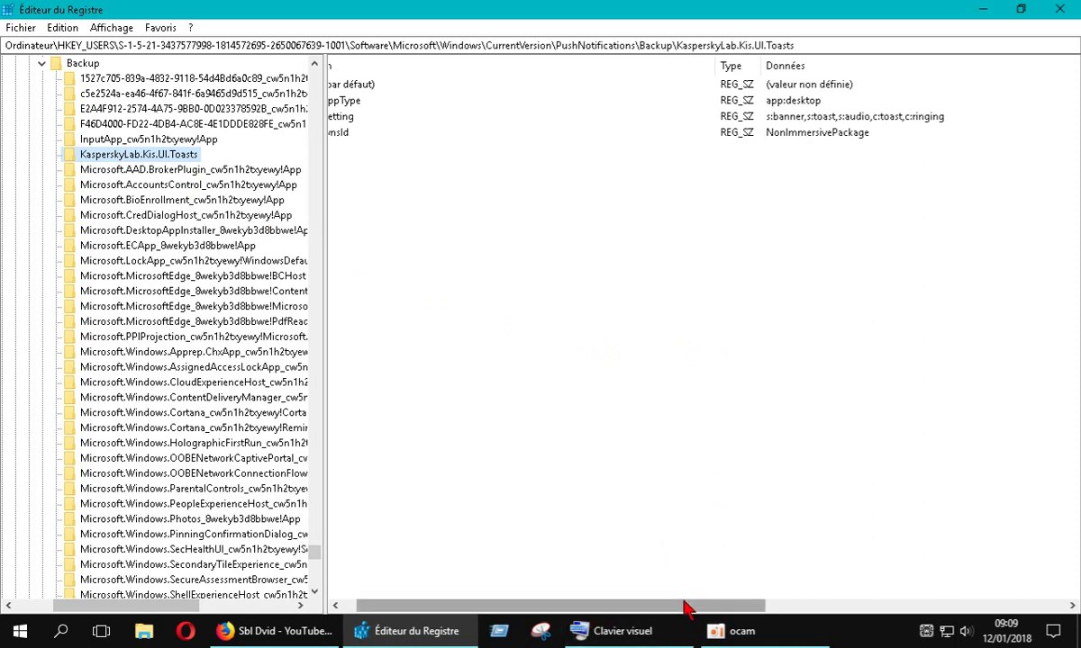
left_click(612, 630)
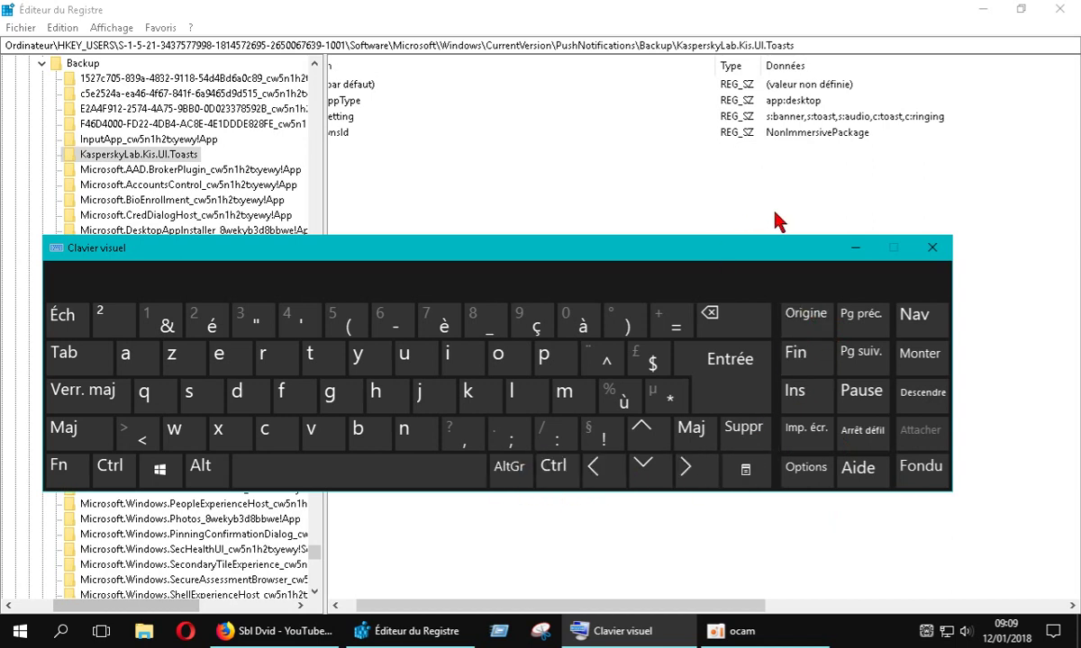
left_click(853, 247)
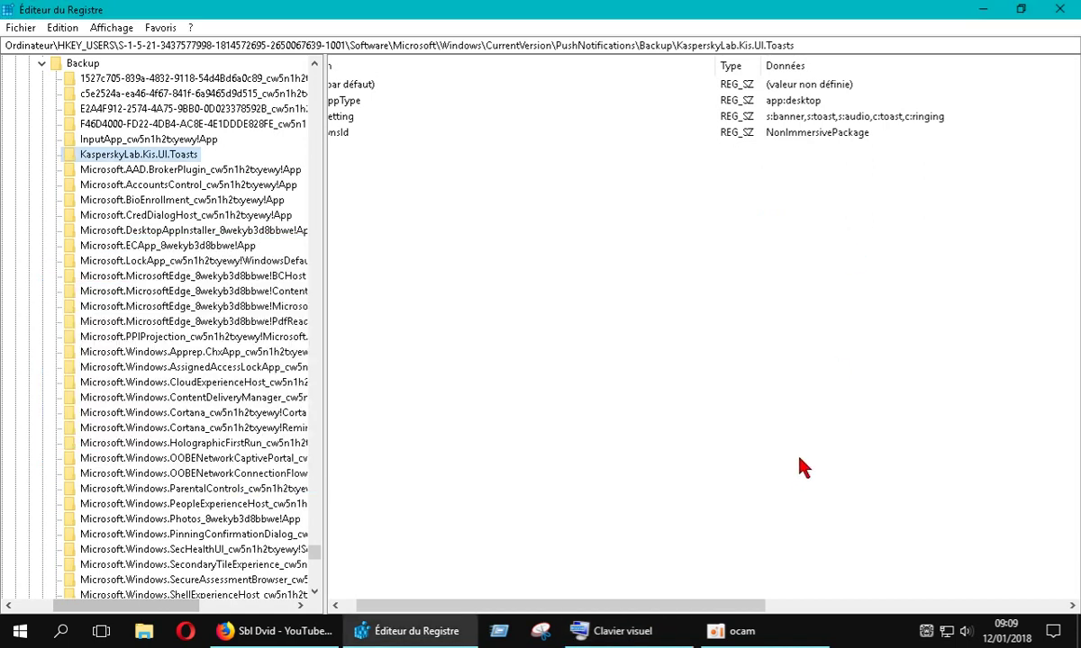
key("Delete")
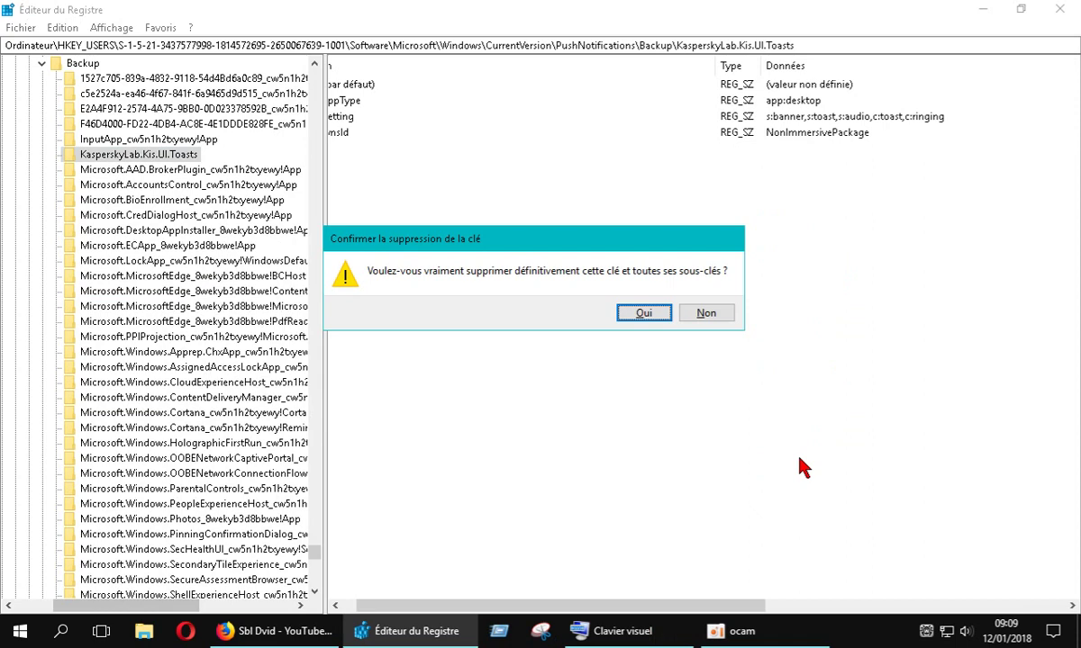
key("Return")
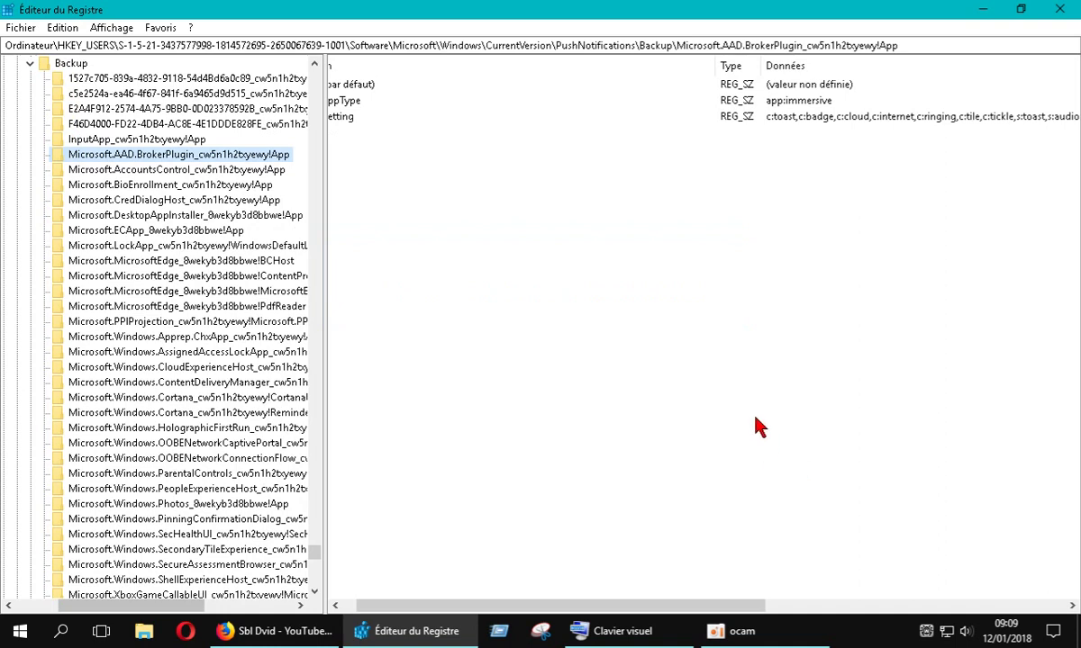
Continue the Kaspersky search to the next match twice, dismissing the search message each time
left_click(63, 29)
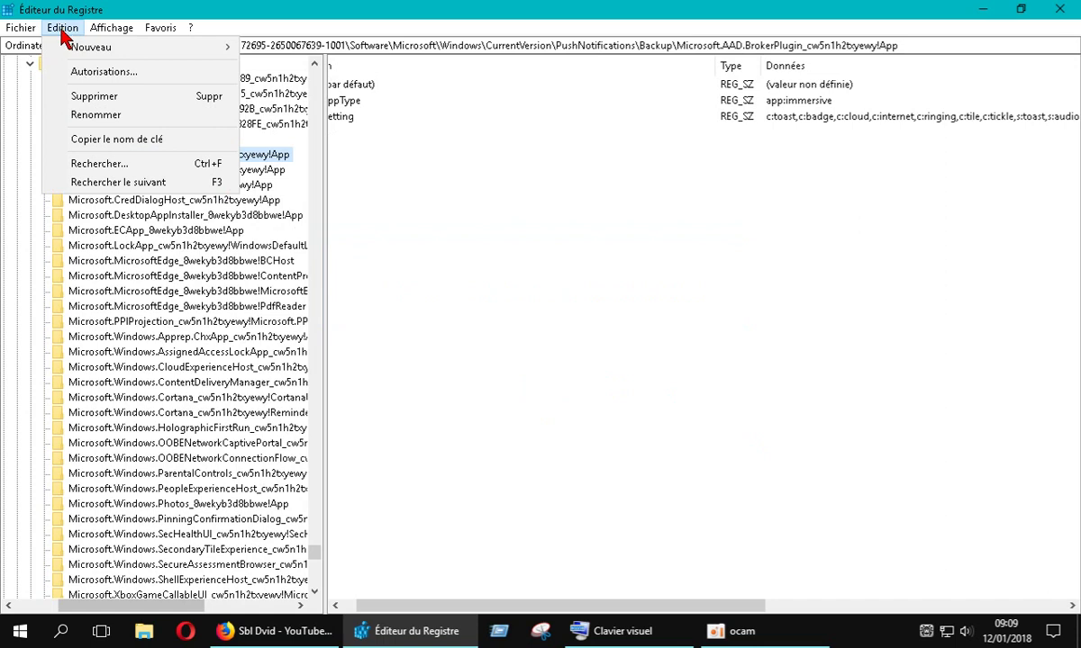
left_click(118, 184)
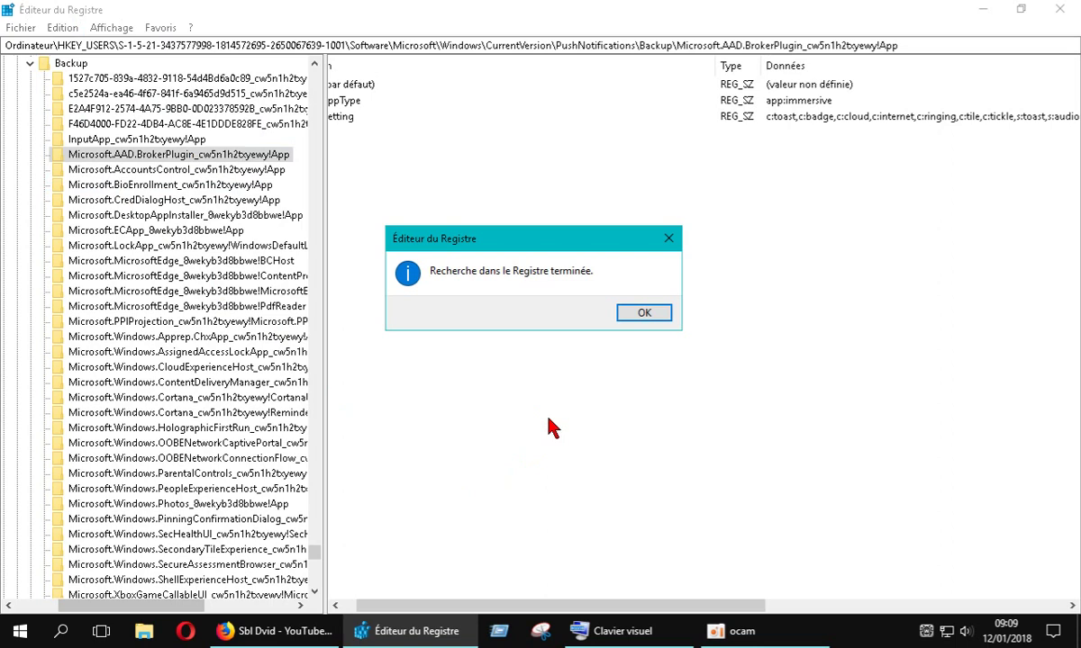
left_click(637, 312)
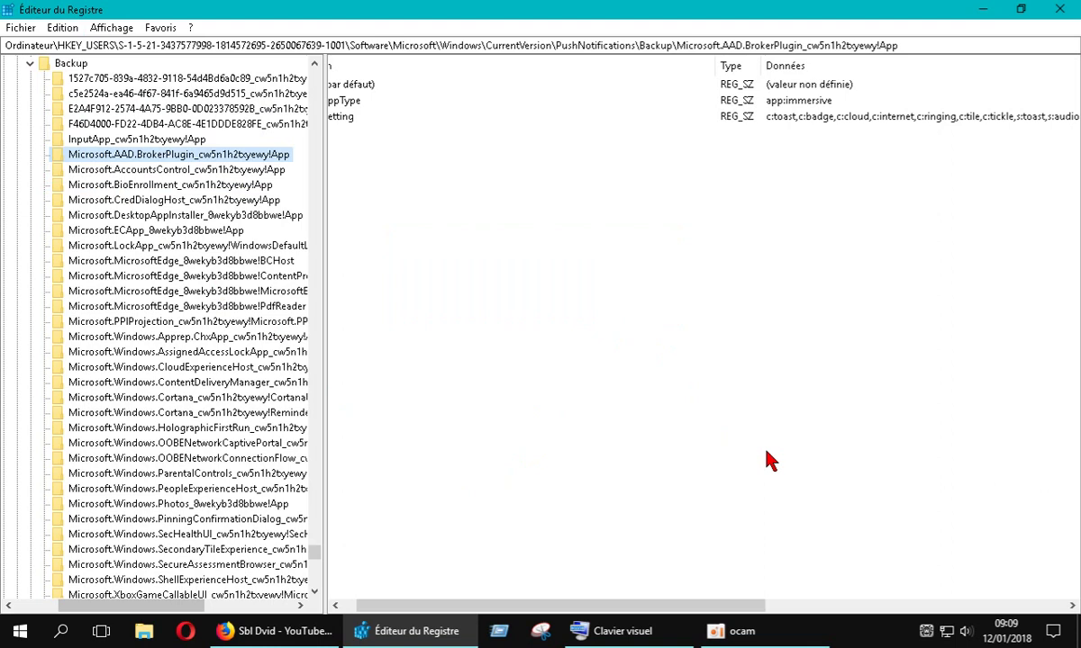
left_click(65, 28)
left_click(667, 273)
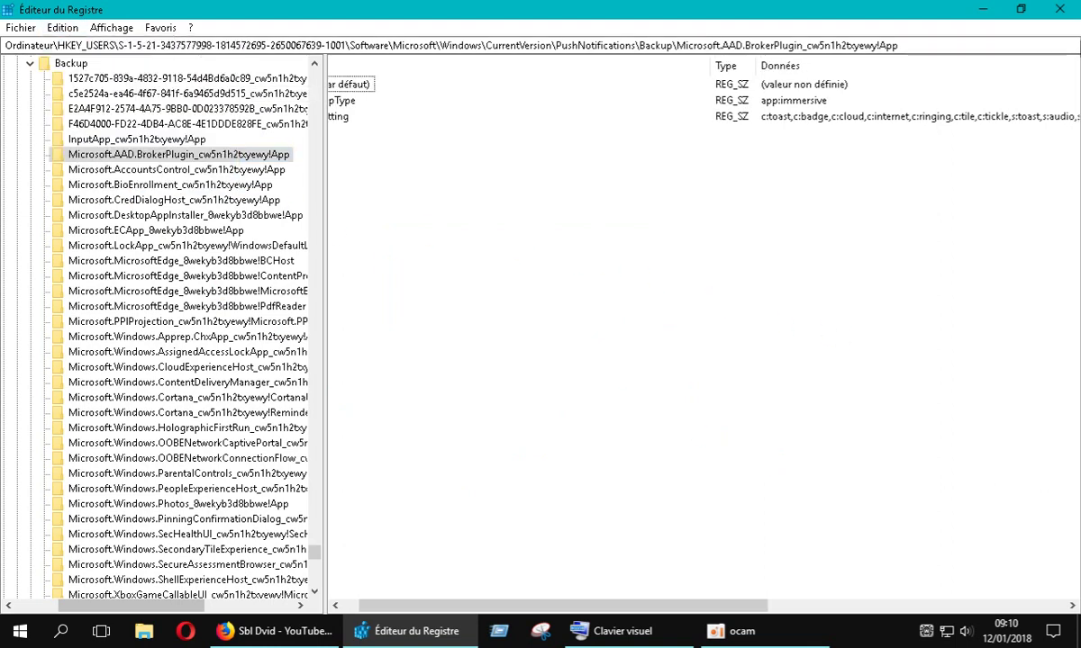
key("F3")
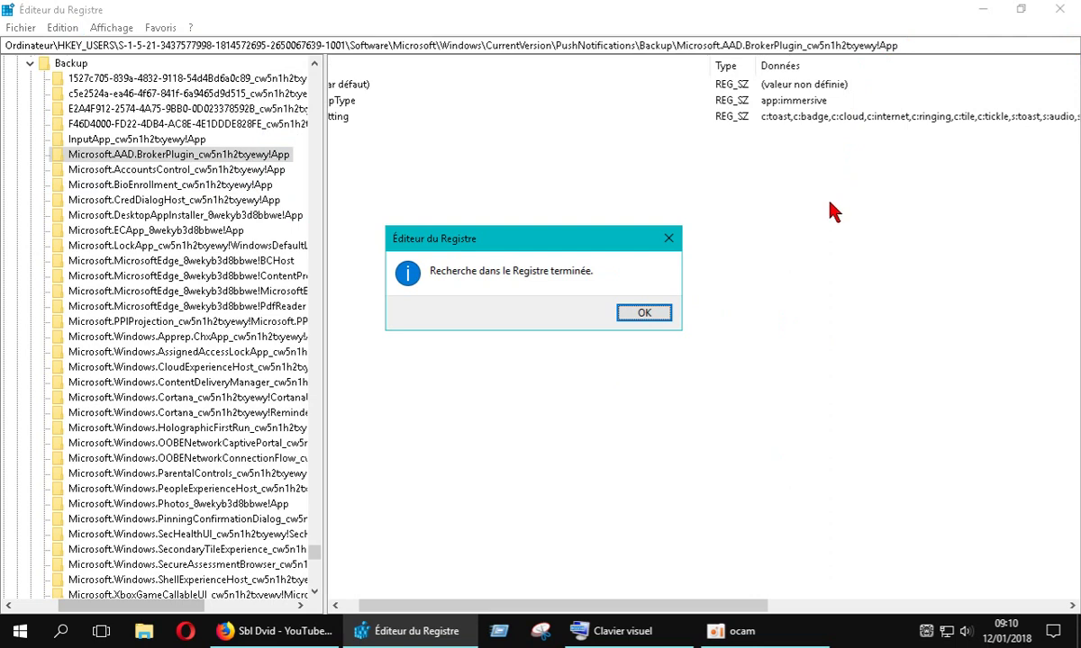
left_click(657, 312)
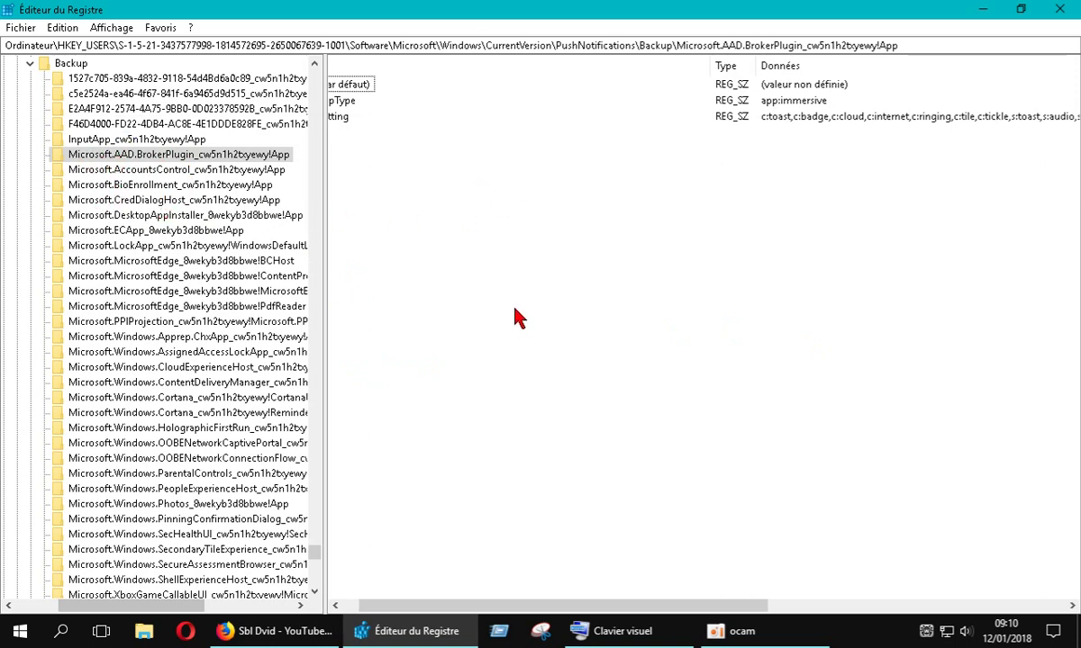
Bring up the on-screen keyboard once more and close it completely
left_click_drag(144, 606, 184, 610)
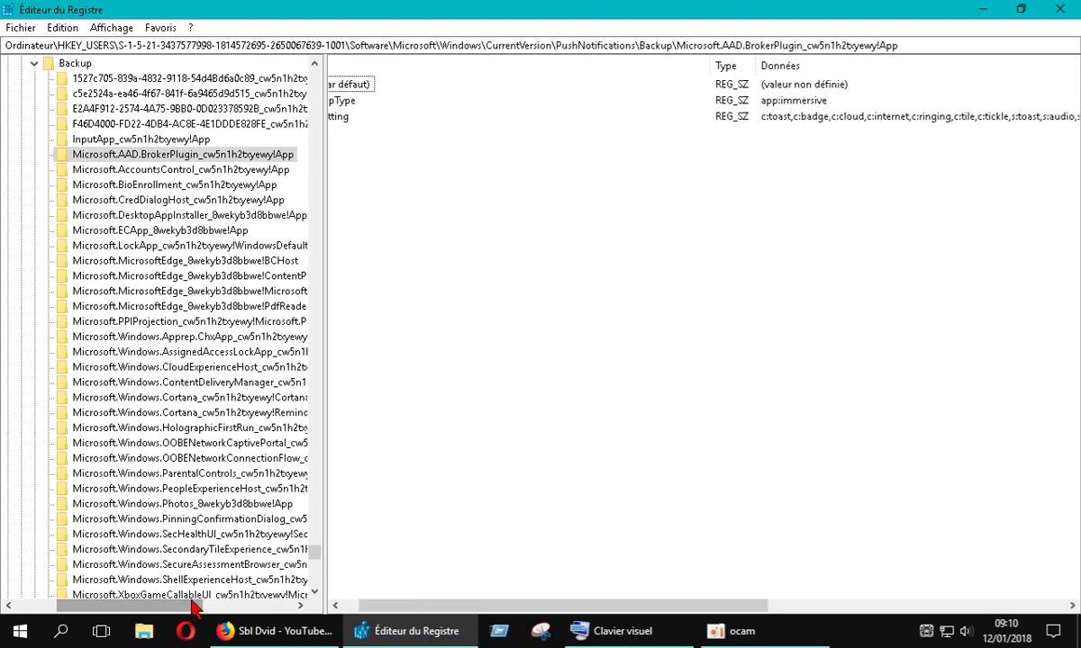
left_click(618, 631)
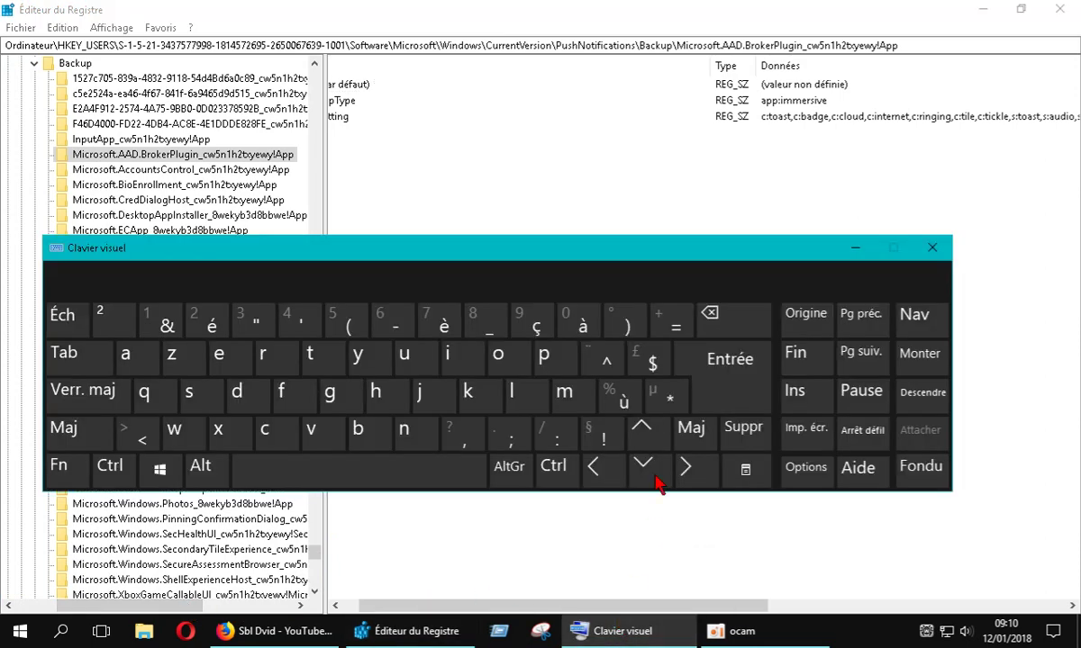
left_click(930, 248)
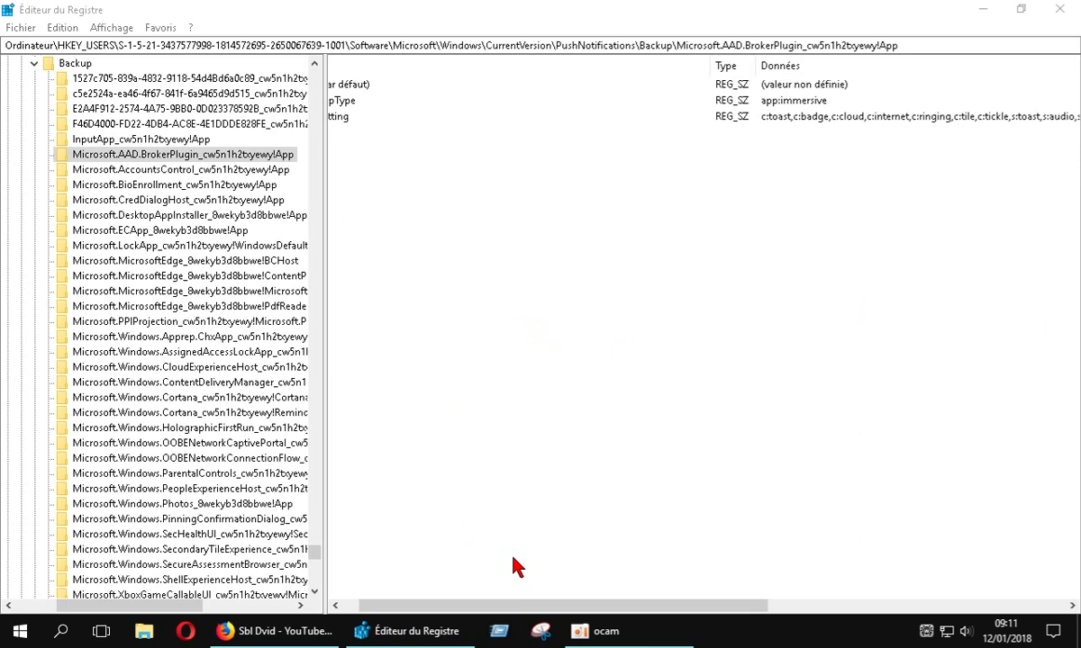
Check once more for a further search match in the registry and dismiss the message
left_click(65, 29)
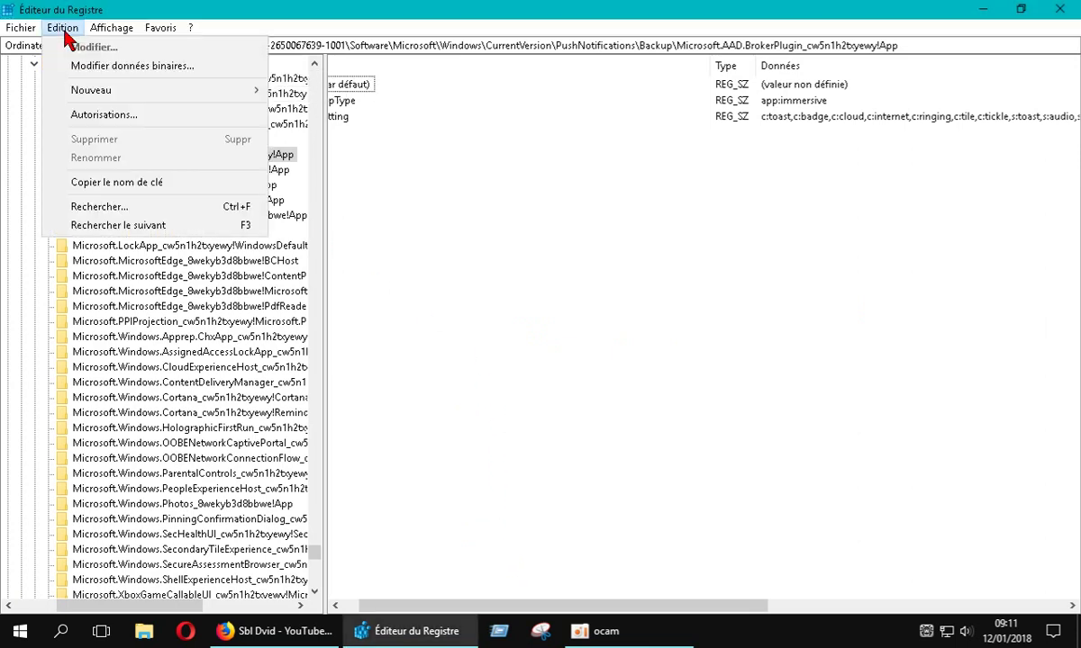
left_click(142, 225)
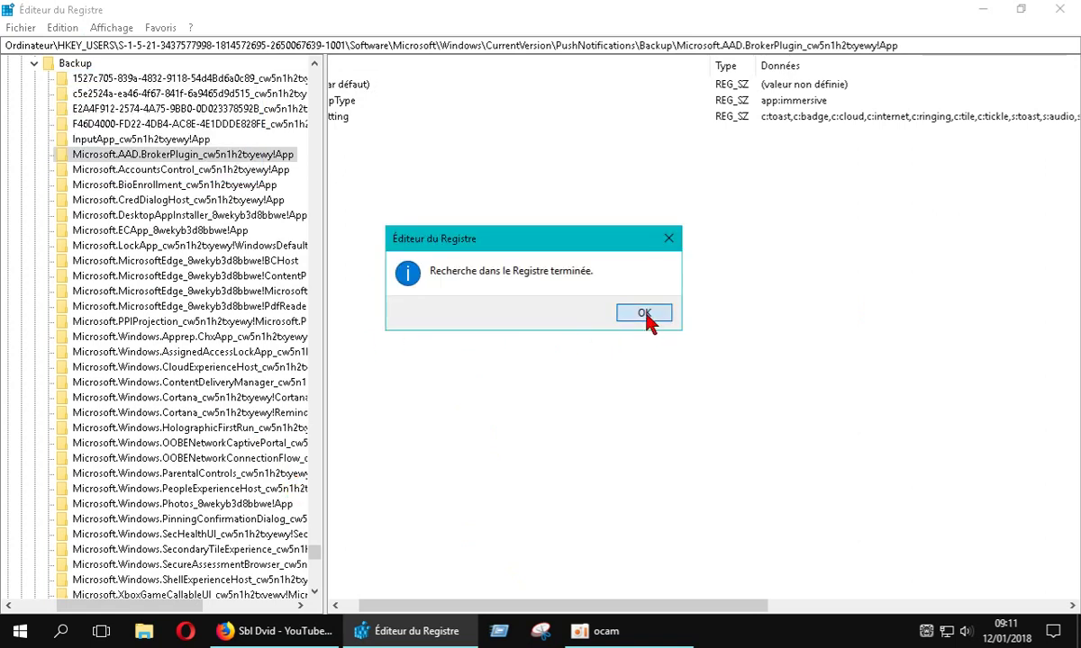
left_click(608, 303)
Capitalize the search term to "Kaspersky", search the registry's keys, values and data for it, and dismiss the message
left_click(63, 30)
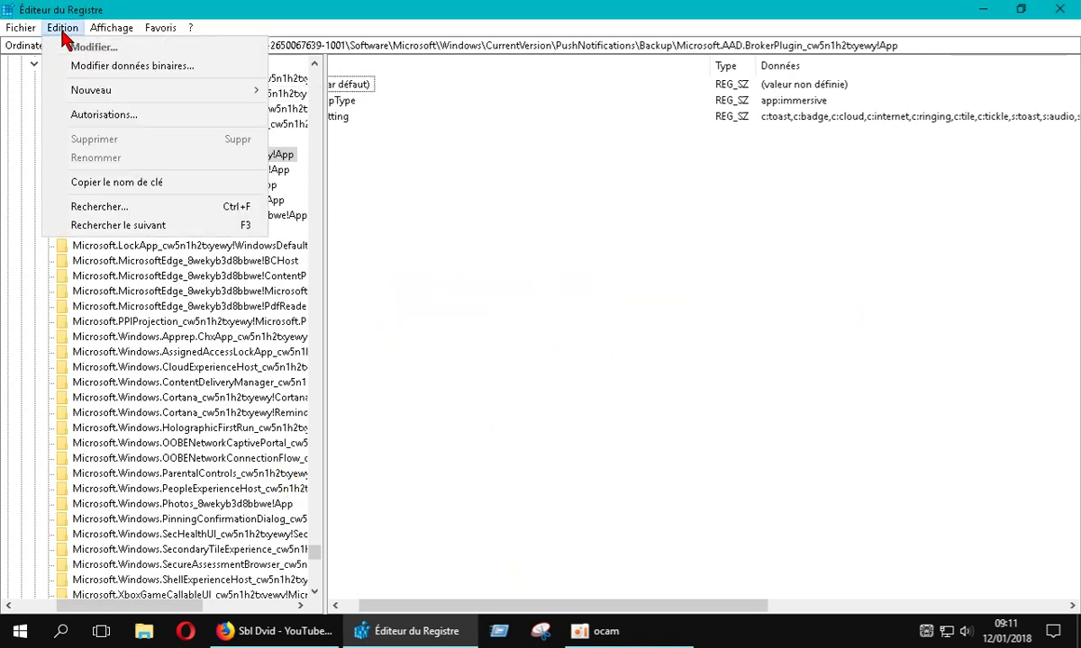
left_click(117, 208)
left_click(116, 115)
key("BackSpace")
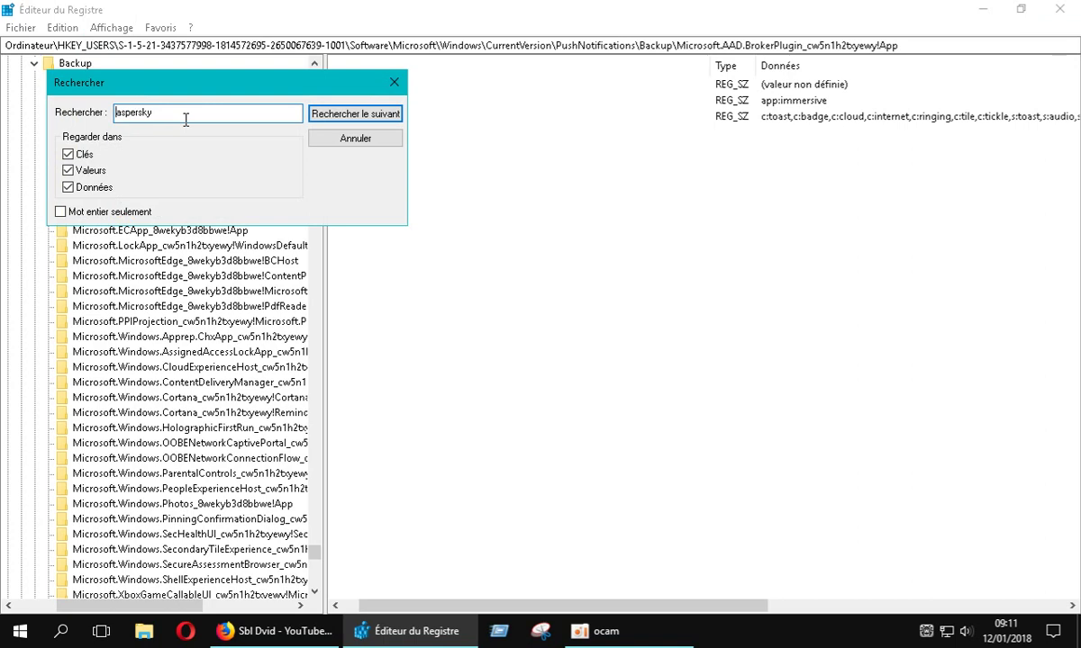
type("K")
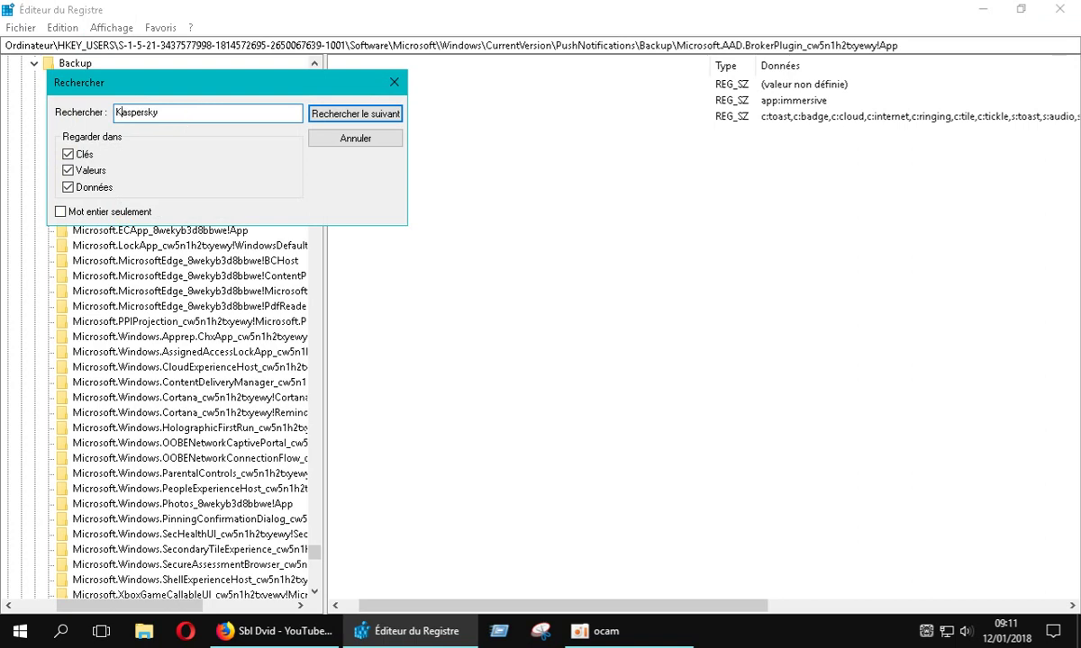
left_click(350, 116)
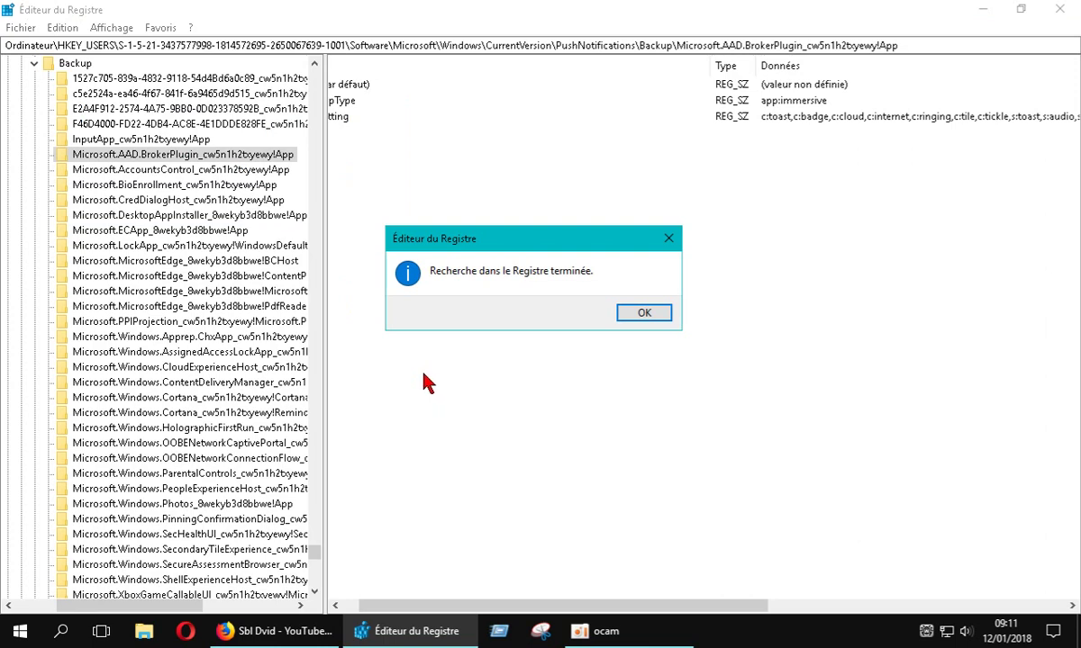
left_click(645, 314)
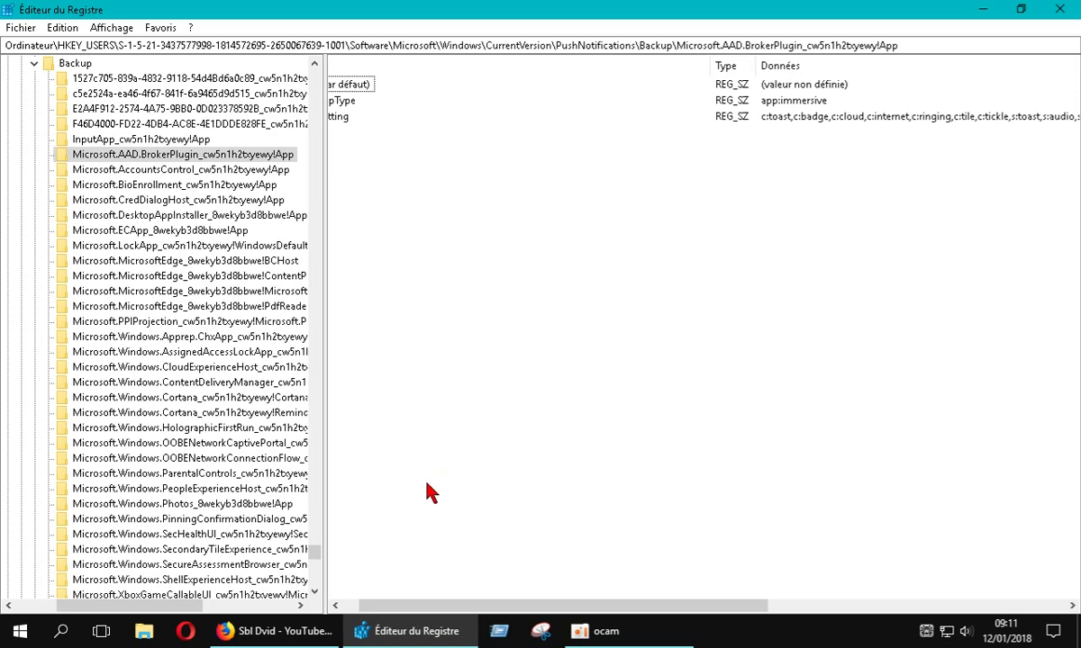
Search the registry's keys, values and data for "KasperskyLA" and dismiss the search message
left_click(62, 27)
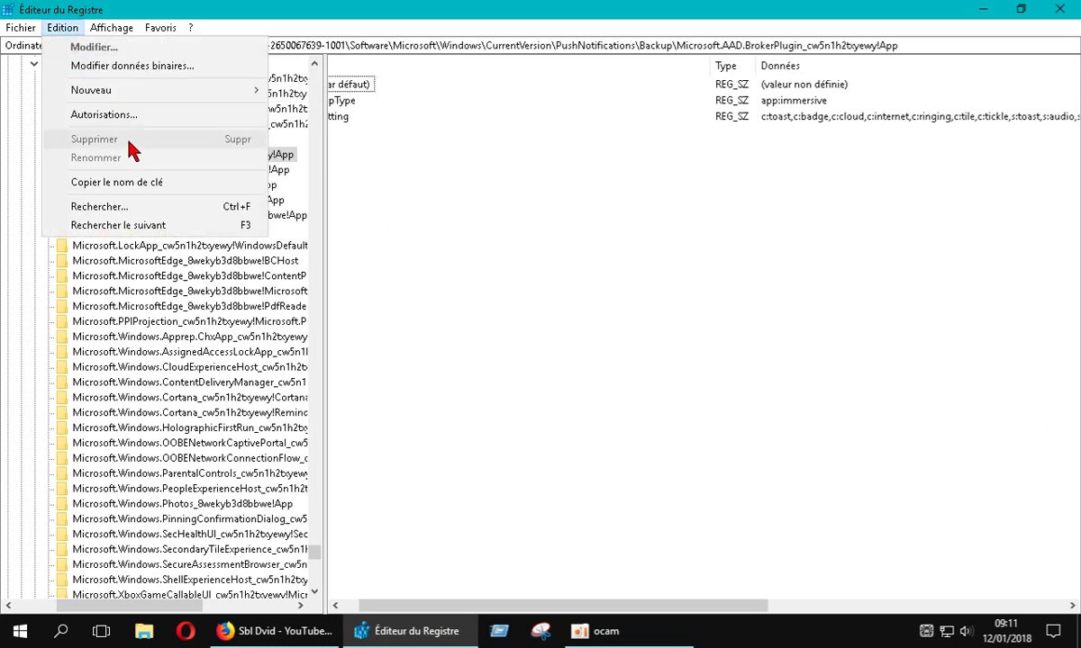
left_click(99, 207)
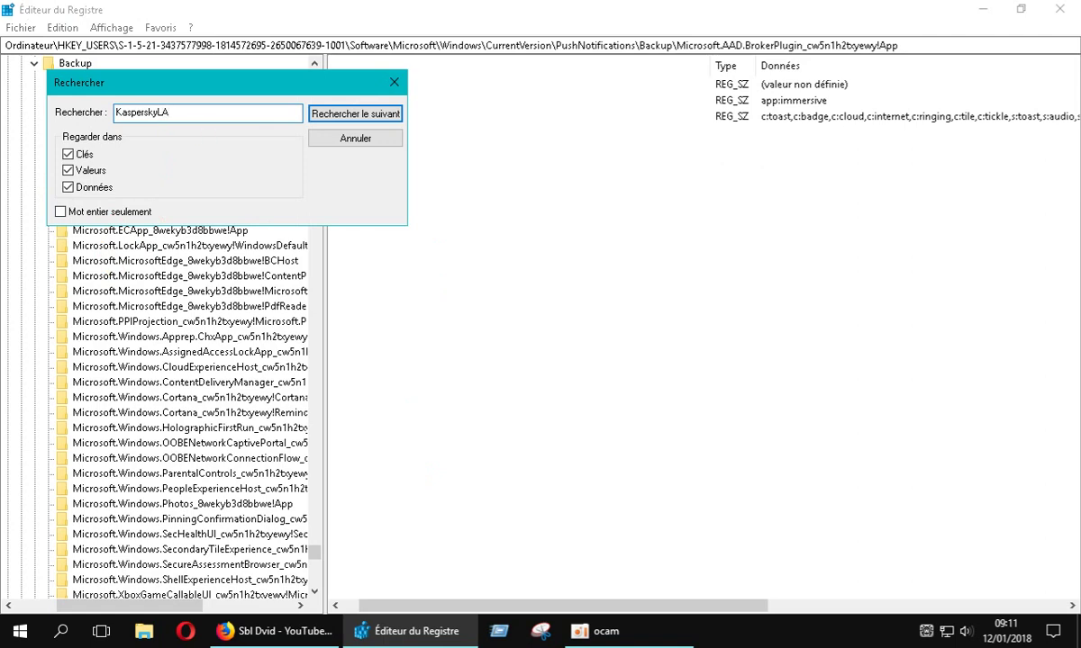
left_click(340, 118)
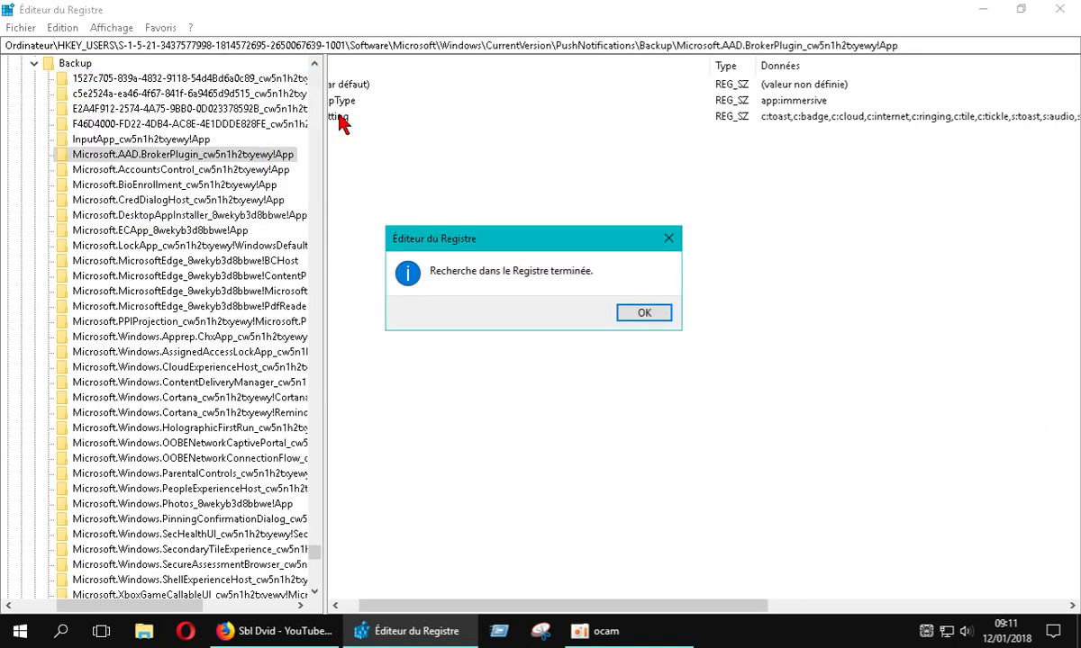
left_click(641, 313)
Widen the value area, examine the names and data of the Microsoft.AAD.BrokerPlugin key's values, and close the Registry Editor
left_click(1020, 9)
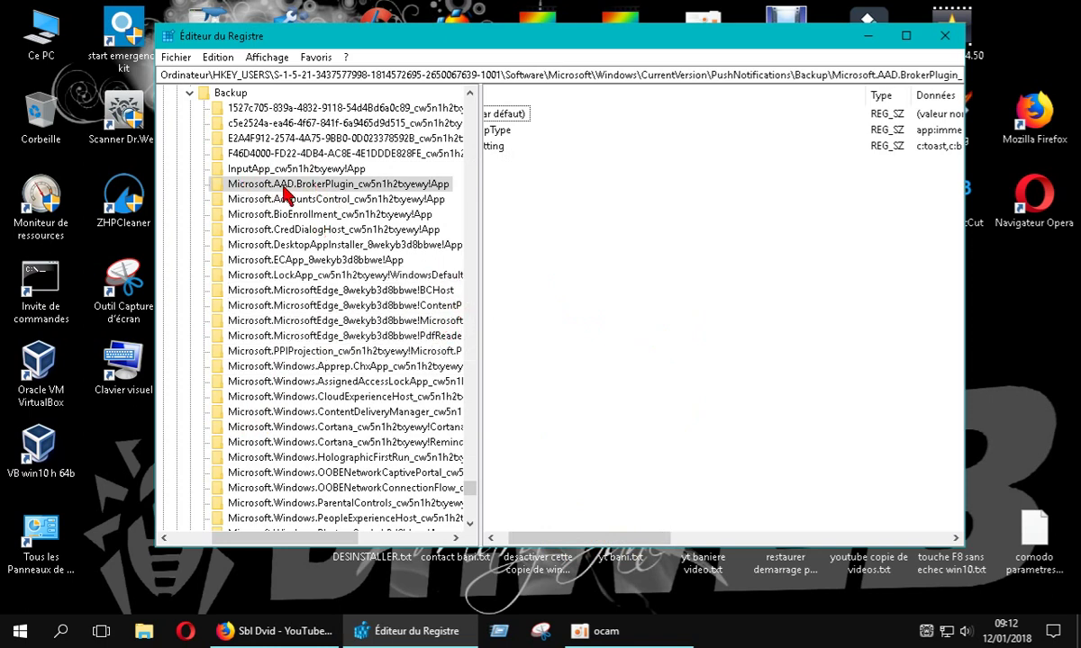
double_click(857, 39)
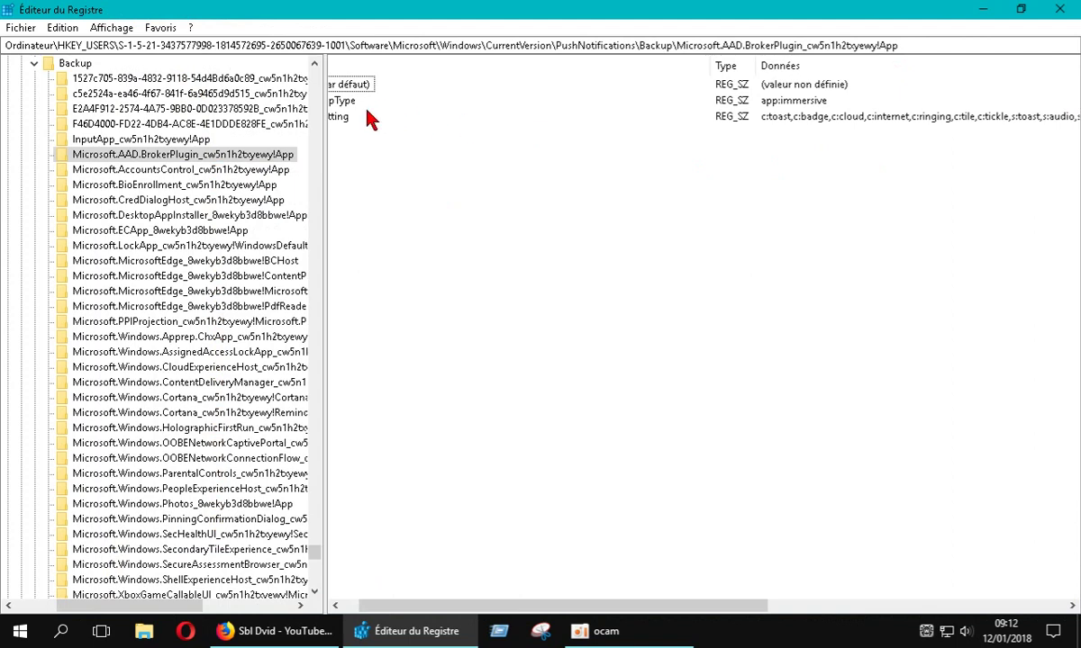
left_click_drag(326, 447, 198, 447)
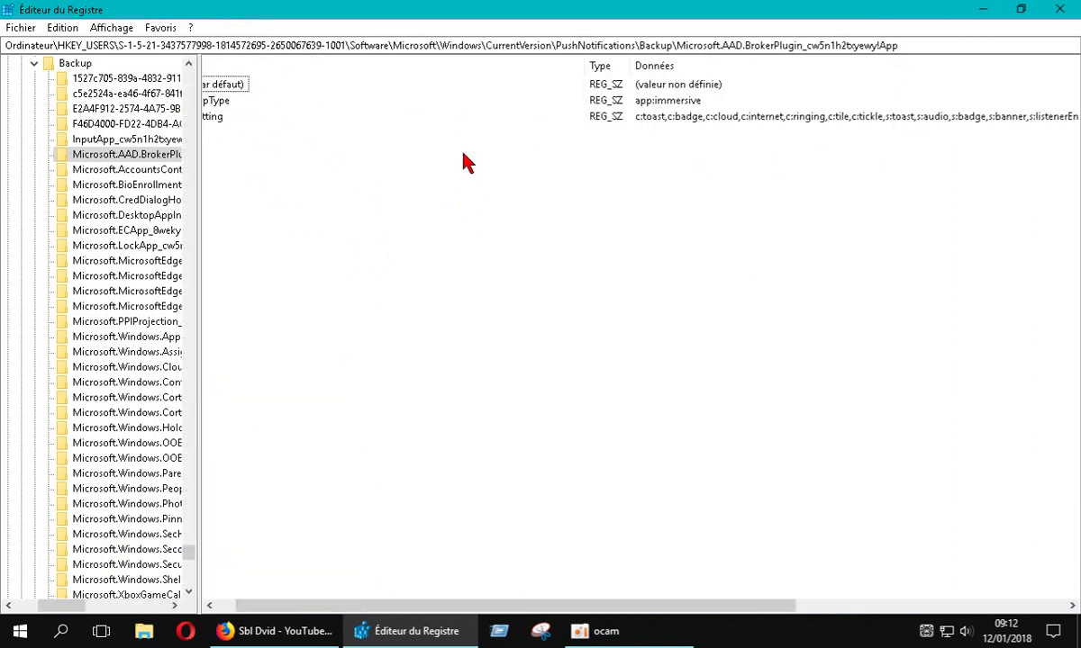
left_click_drag(434, 608, 396, 622)
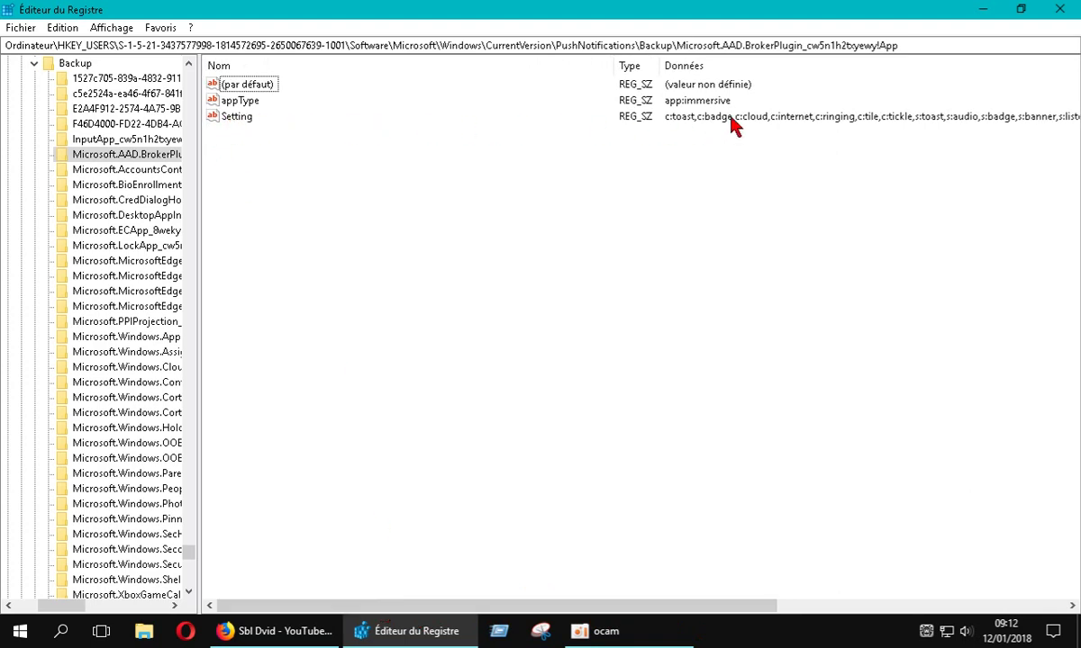
left_click_drag(559, 611, 881, 624)
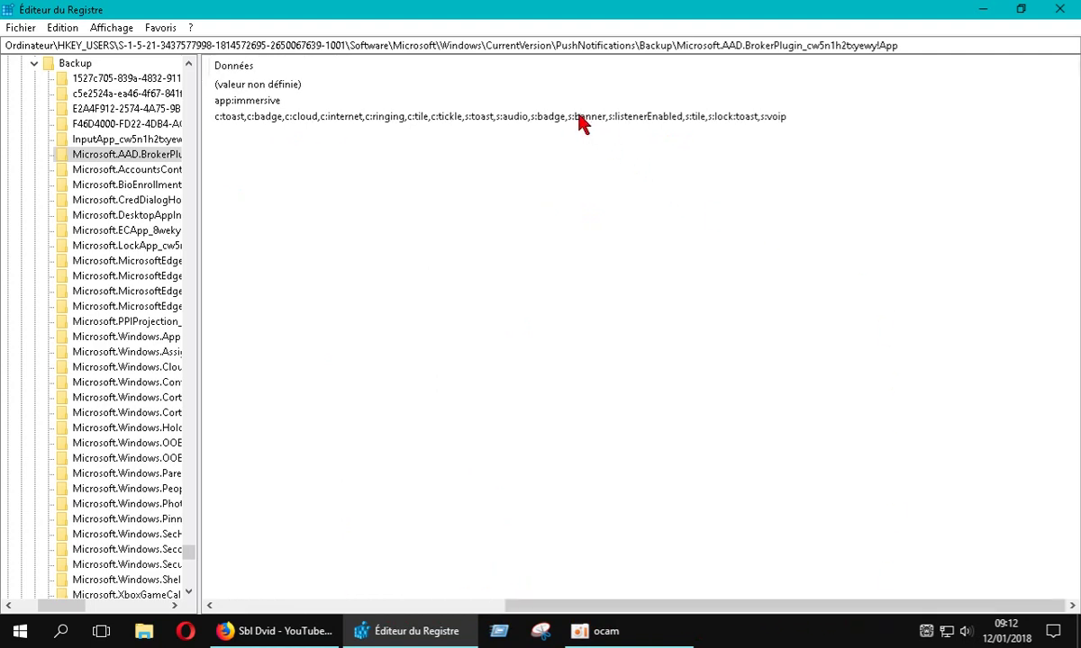
left_click_drag(629, 615, 511, 609)
left_click(232, 120)
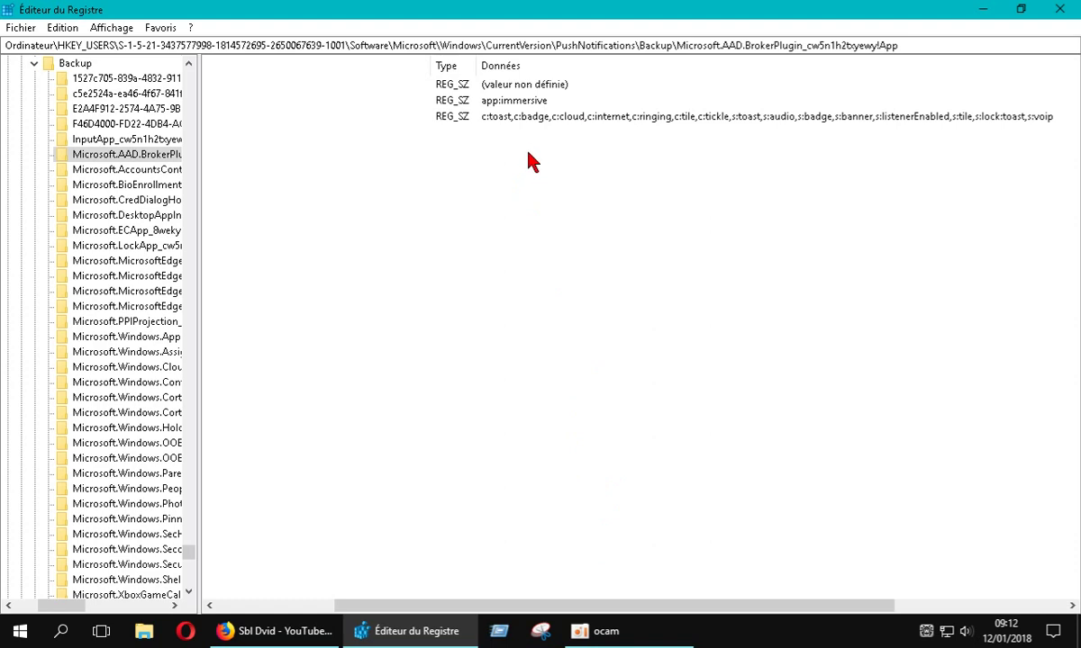
right_click(535, 178)
left_click(527, 173)
left_click_drag(587, 606, 721, 615)
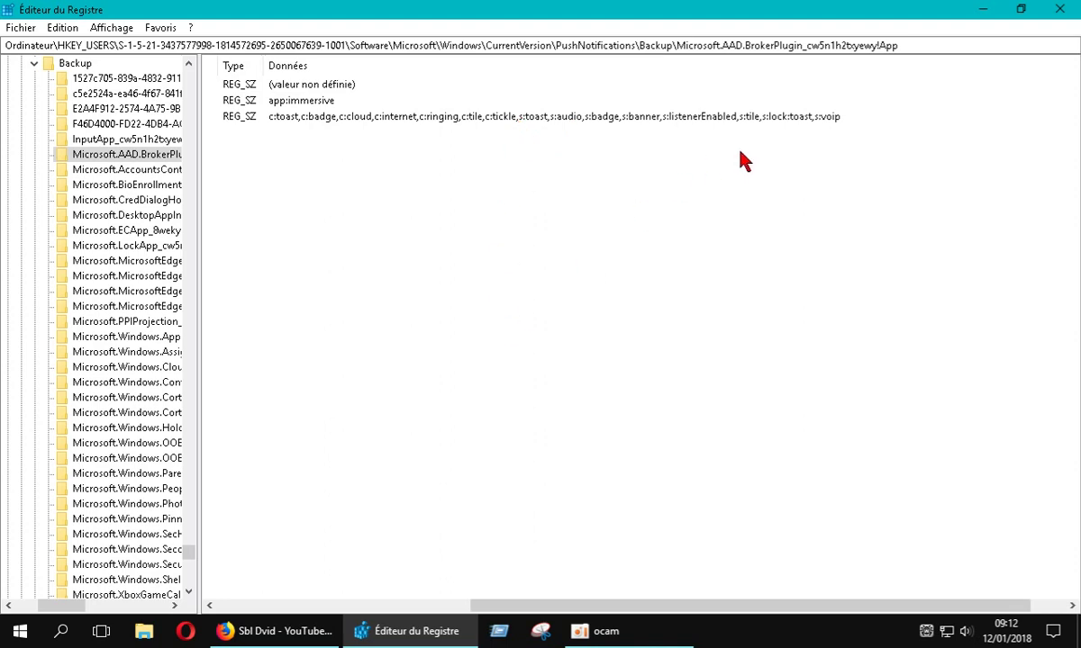
left_click_drag(832, 605, 868, 605)
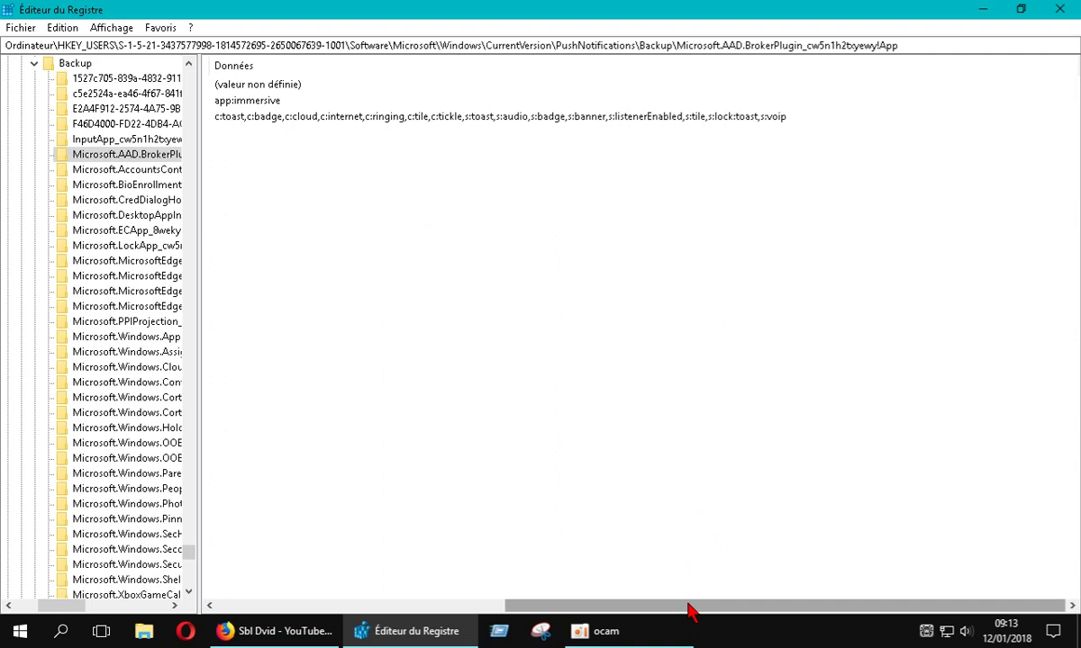
left_click_drag(688, 609, 365, 579)
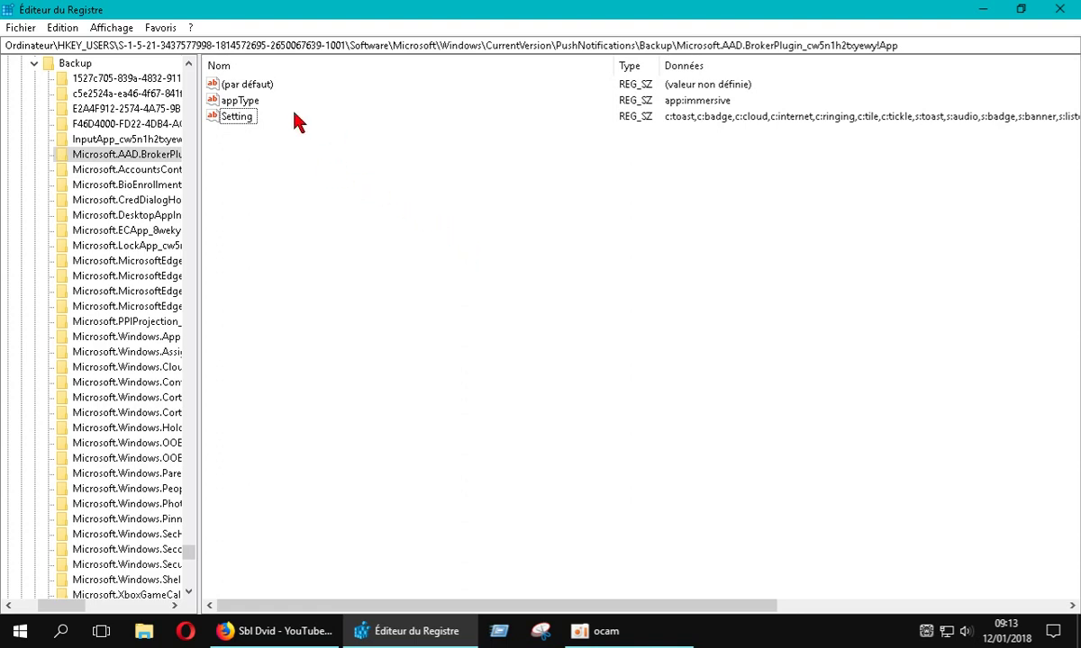
left_click(94, 155)
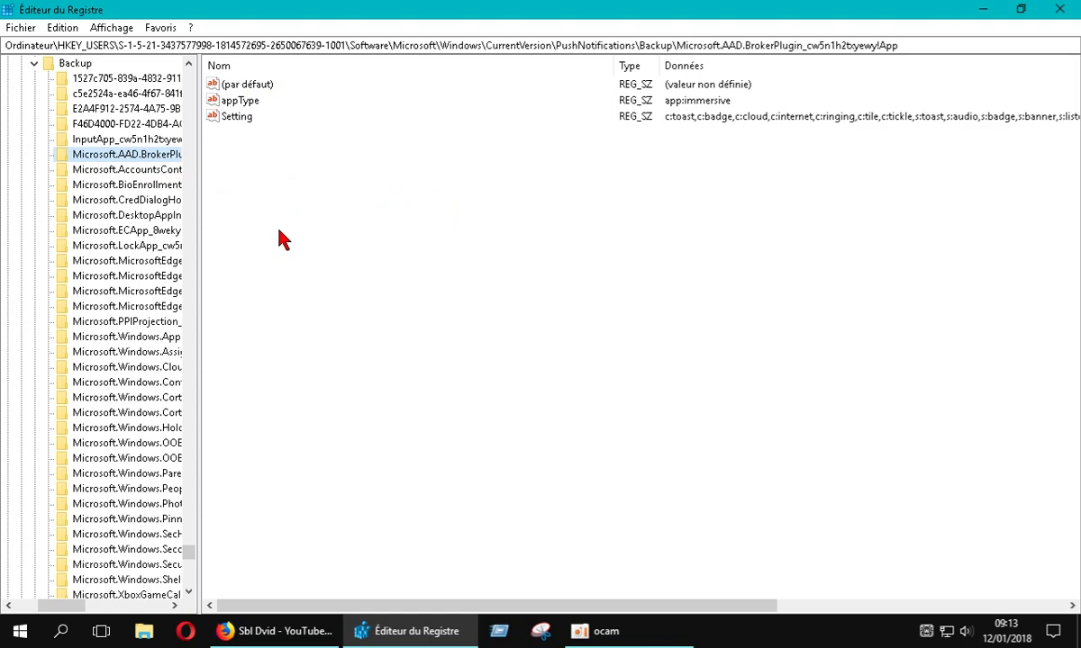
left_click(1061, 11)
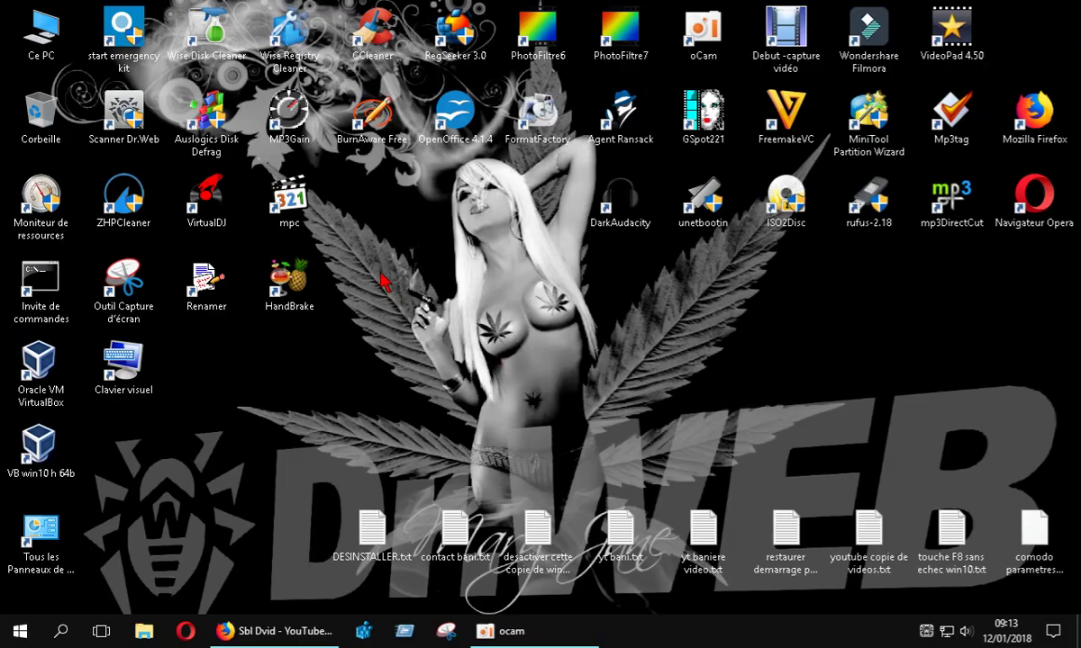
Switch to RegSeeker, include HKEY_USERS in the searched hives, and search the registry for "KASPERSKY"
double_click(449, 54)
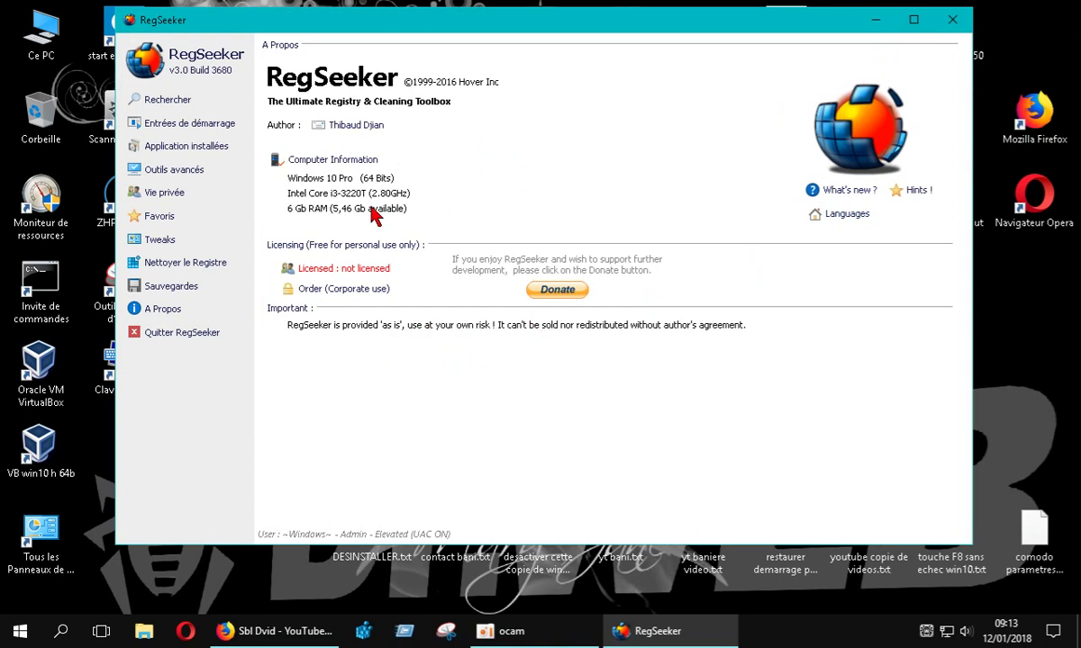
left_click(171, 100)
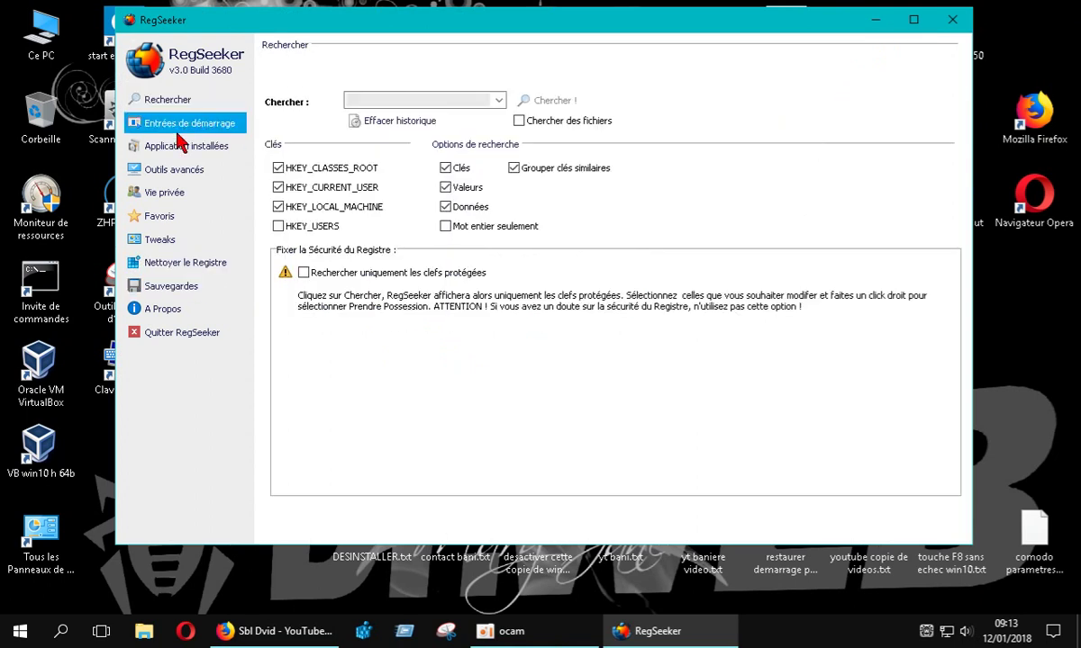
left_click(278, 226)
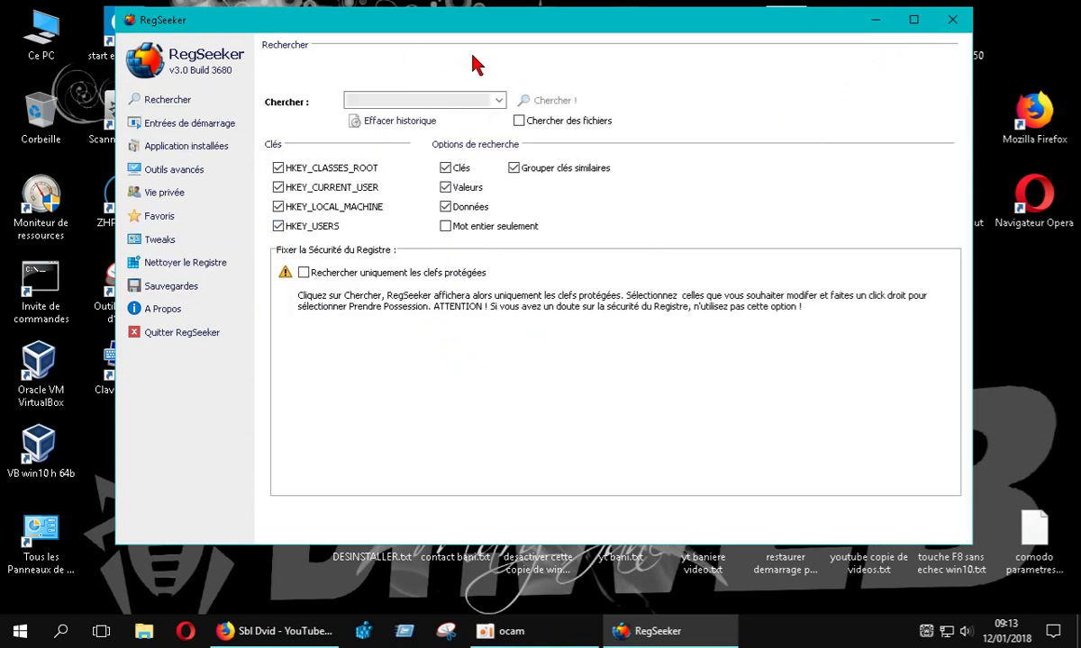
left_click(362, 102)
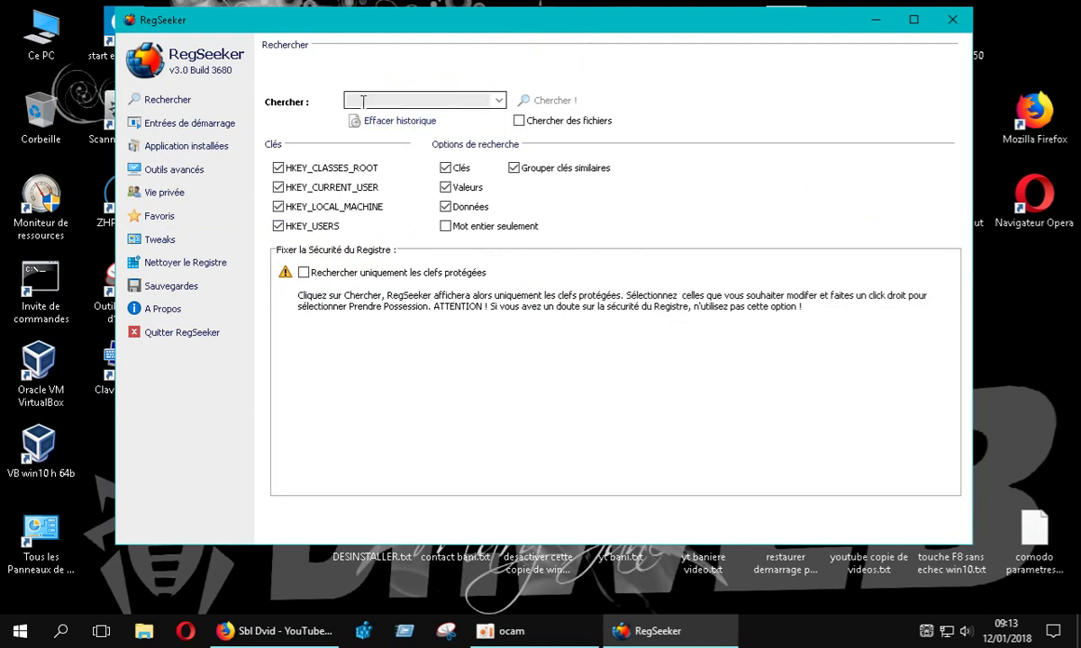
type("KASPERSKY")
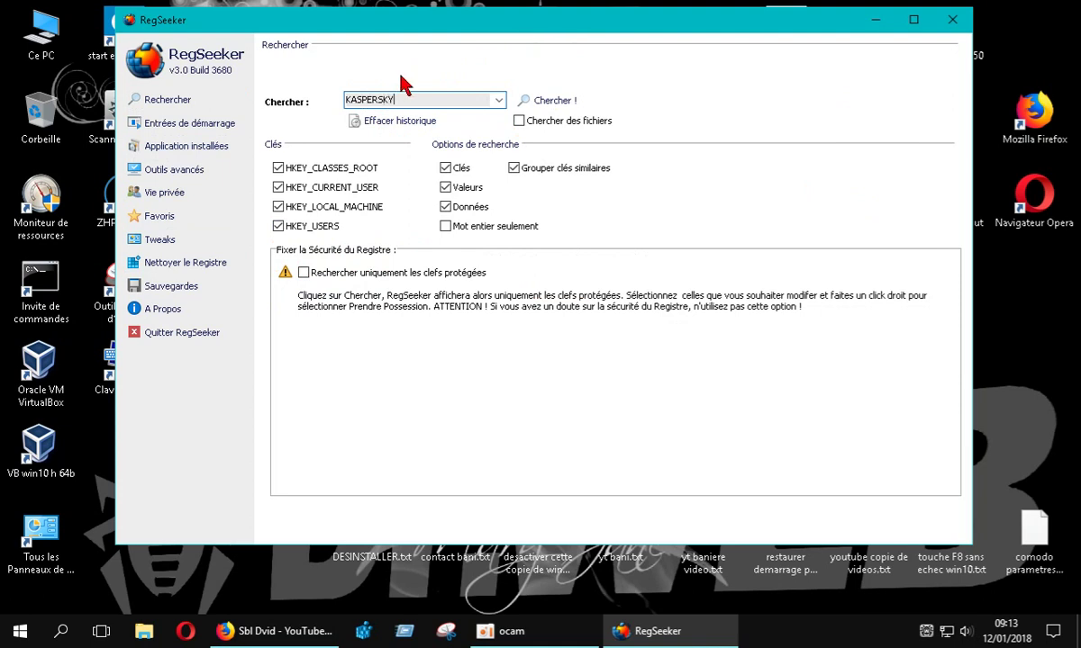
left_click(521, 101)
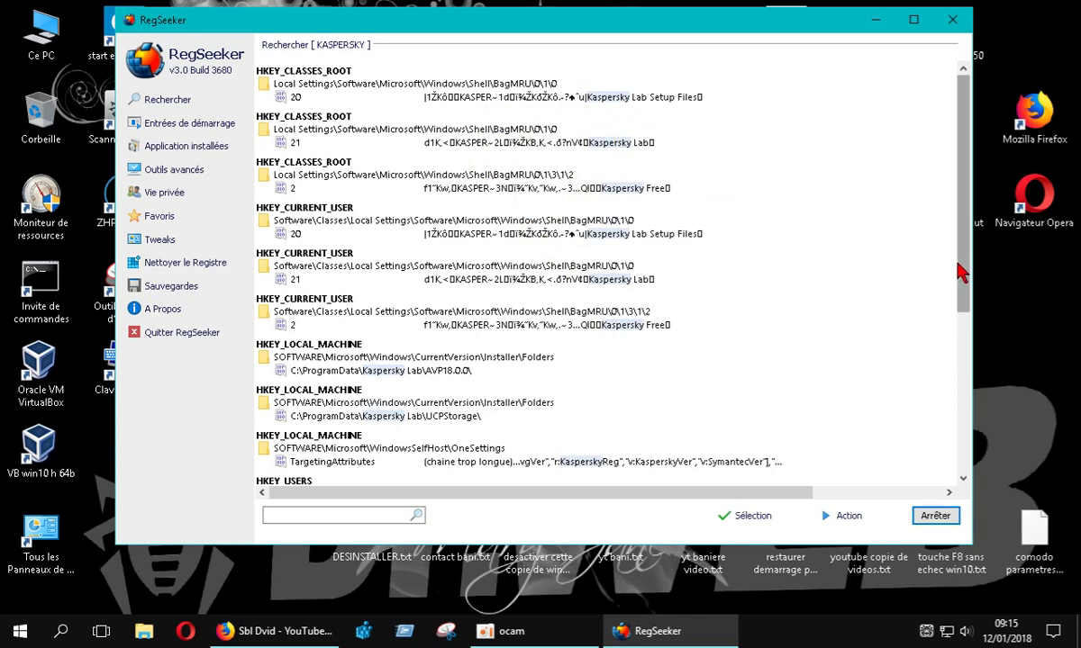
Open the first result, value 20 under HKEY_CLASSES_ROOT's BagMRU\0\1\0, in Regedit and arrange the windows to compare both
left_click_drag(963, 277, 960, 317)
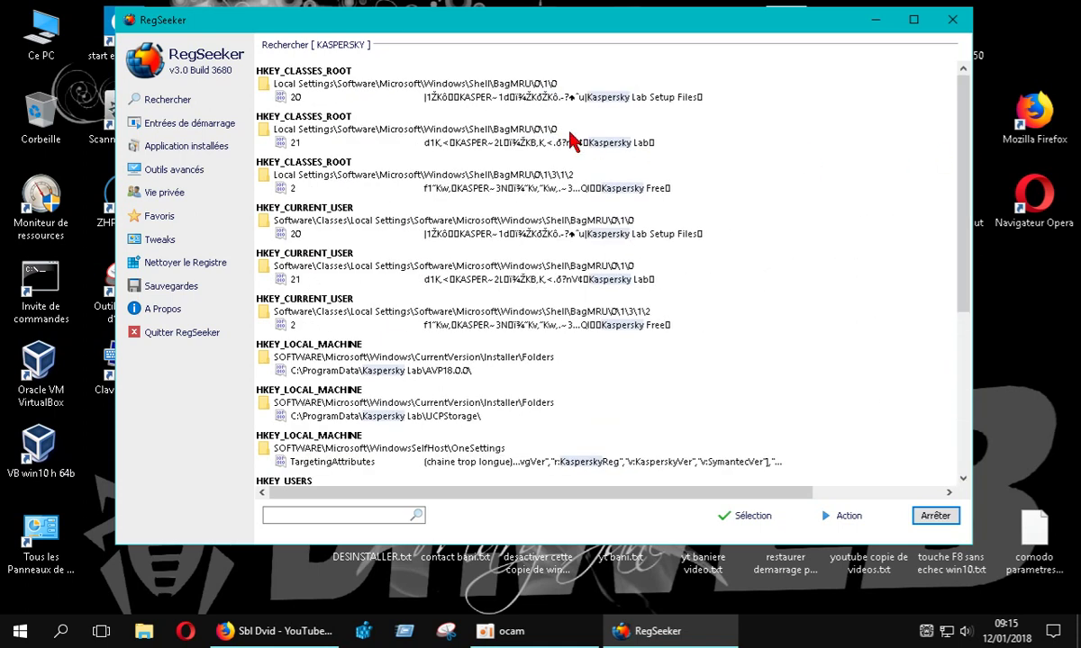
left_click(477, 101)
right_click(477, 101)
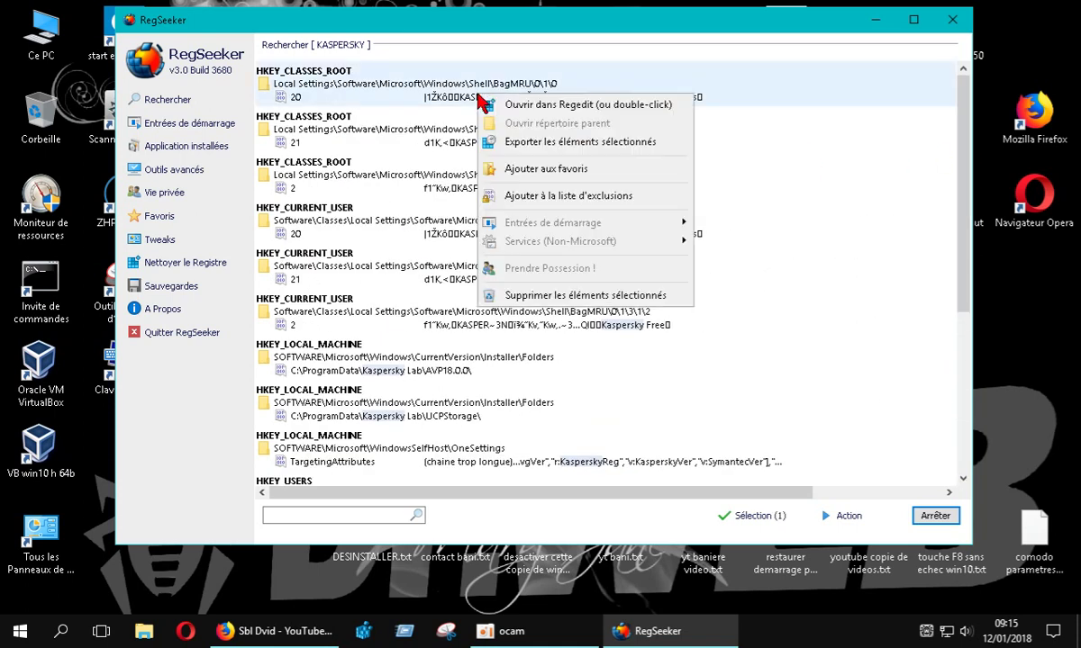
left_click(519, 101)
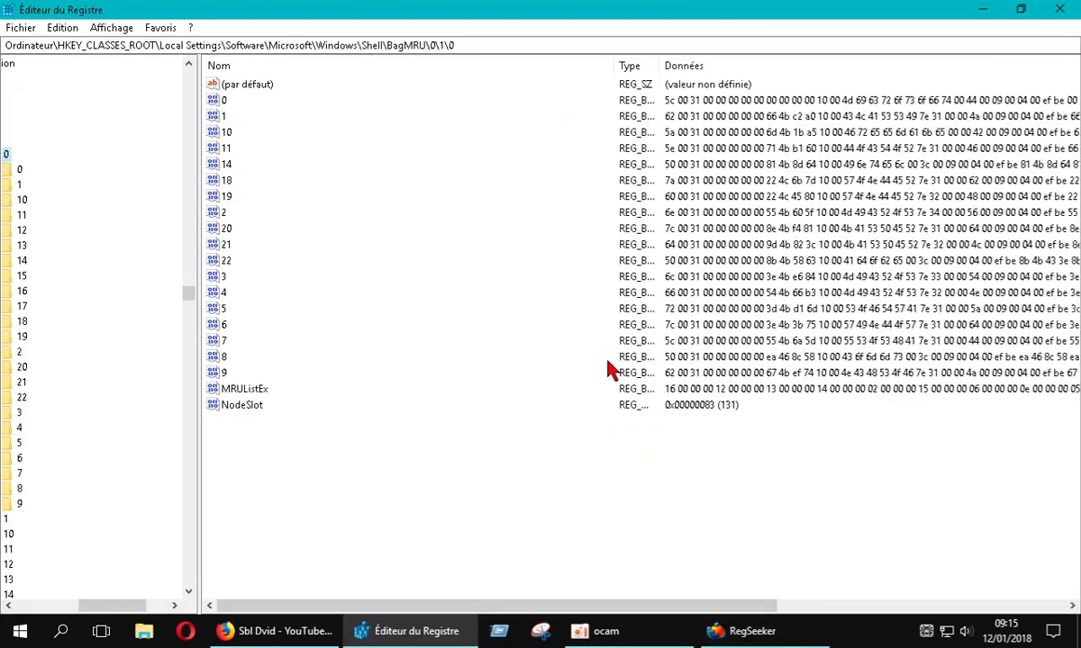
left_click(1020, 9)
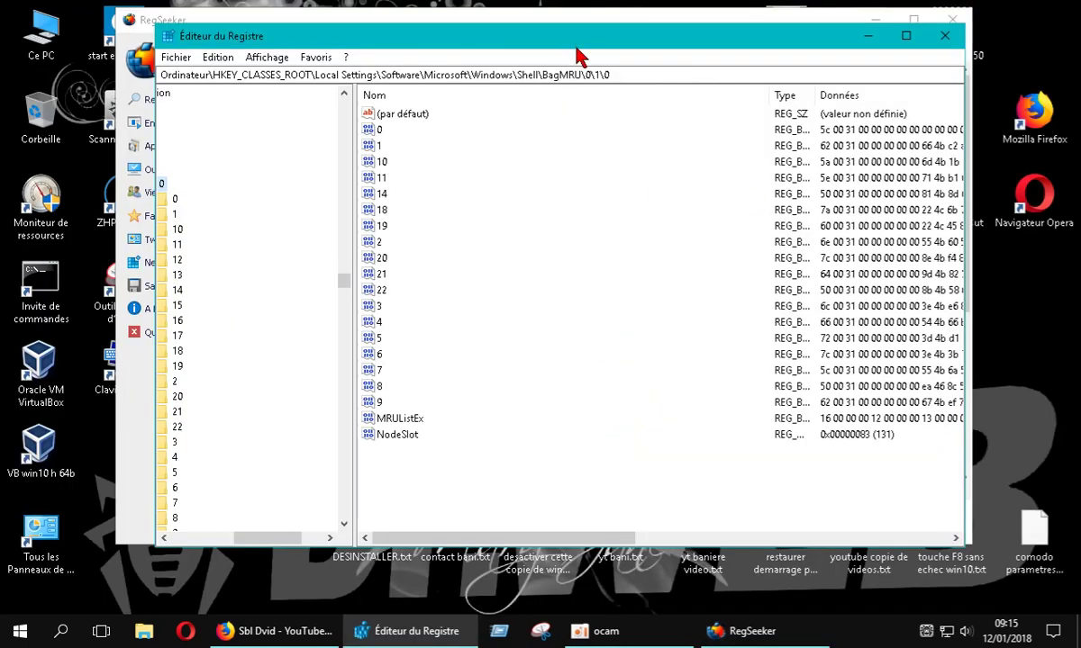
left_click_drag(598, 20, 594, 270)
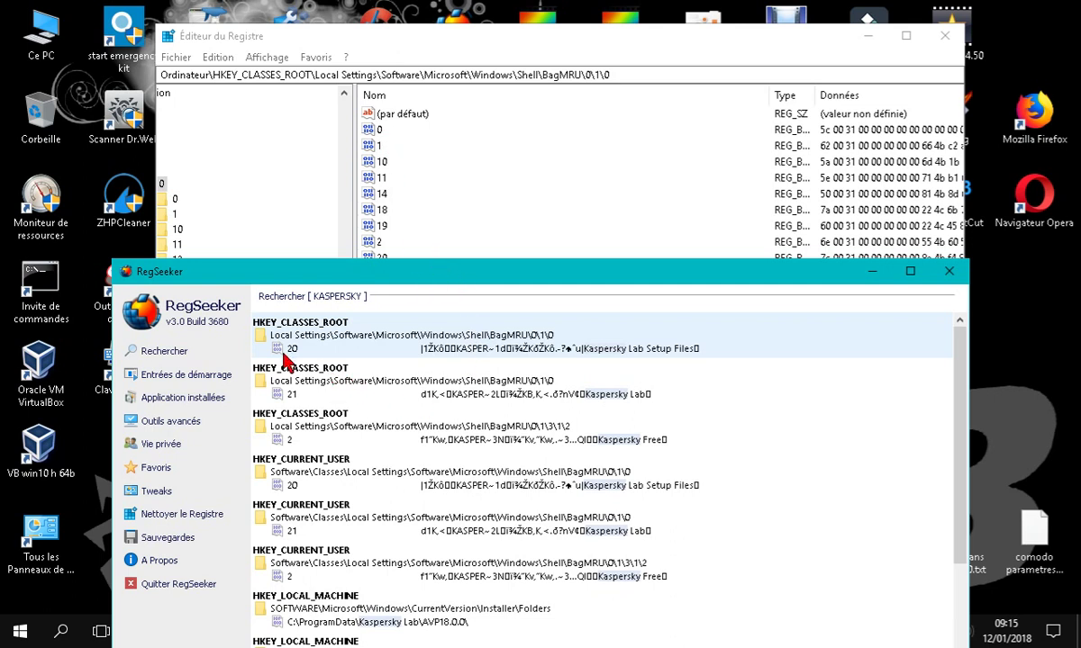
left_click(548, 41)
Delete the Kaspersky value 20 from the BagMRU\0\1\0 key under HKEY_CLASSES_ROOT
left_click(382, 258)
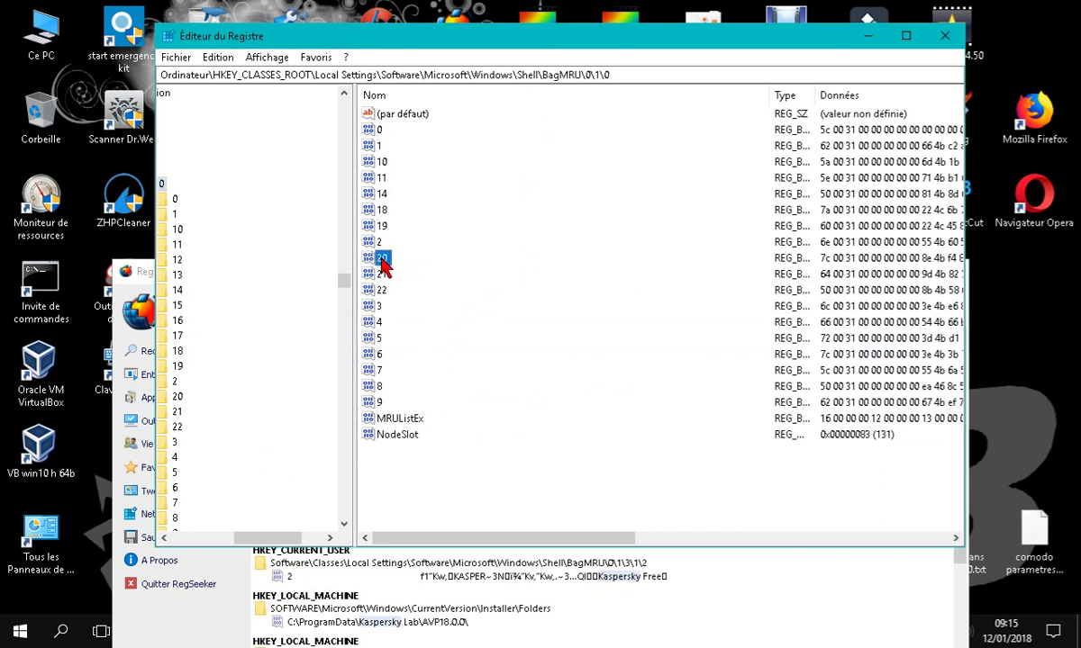
right_click(382, 258)
left_click(412, 297)
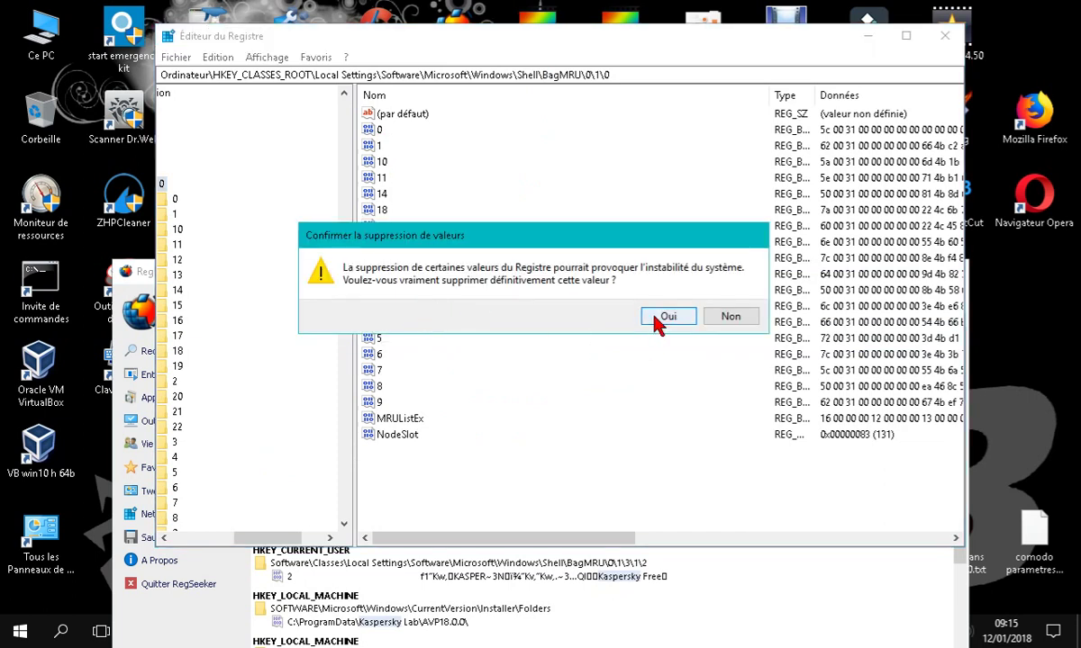
left_click(667, 317)
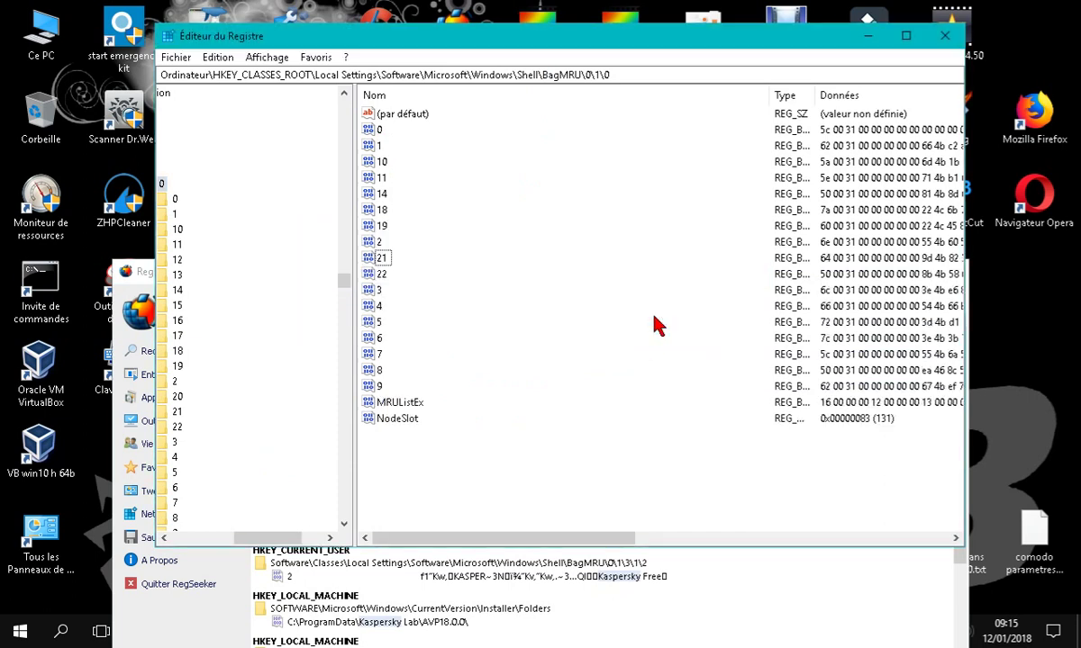
Close the Registry Editor and RegSeeker
left_click(943, 36)
left_click_drag(712, 246, 792, 137)
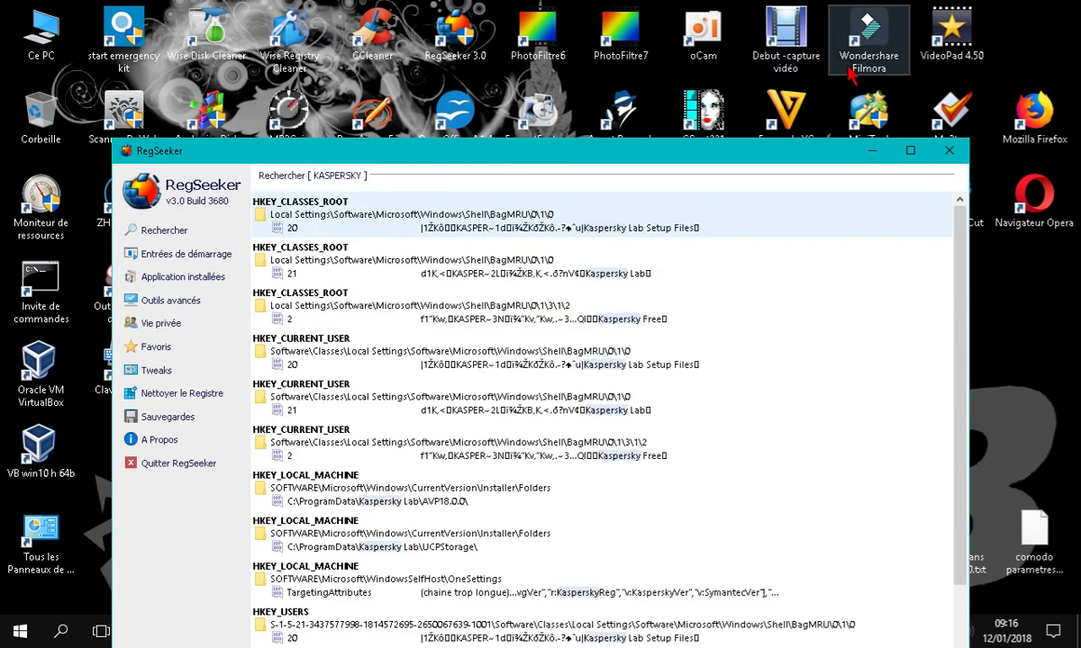
left_click(949, 149)
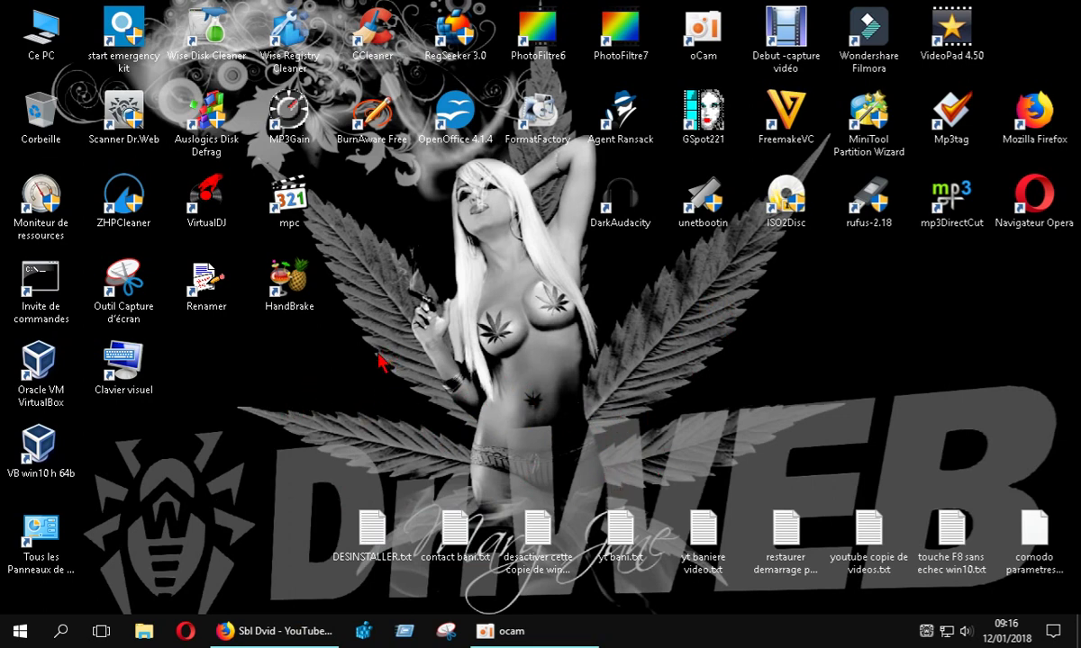
mouse_move(531, 641)
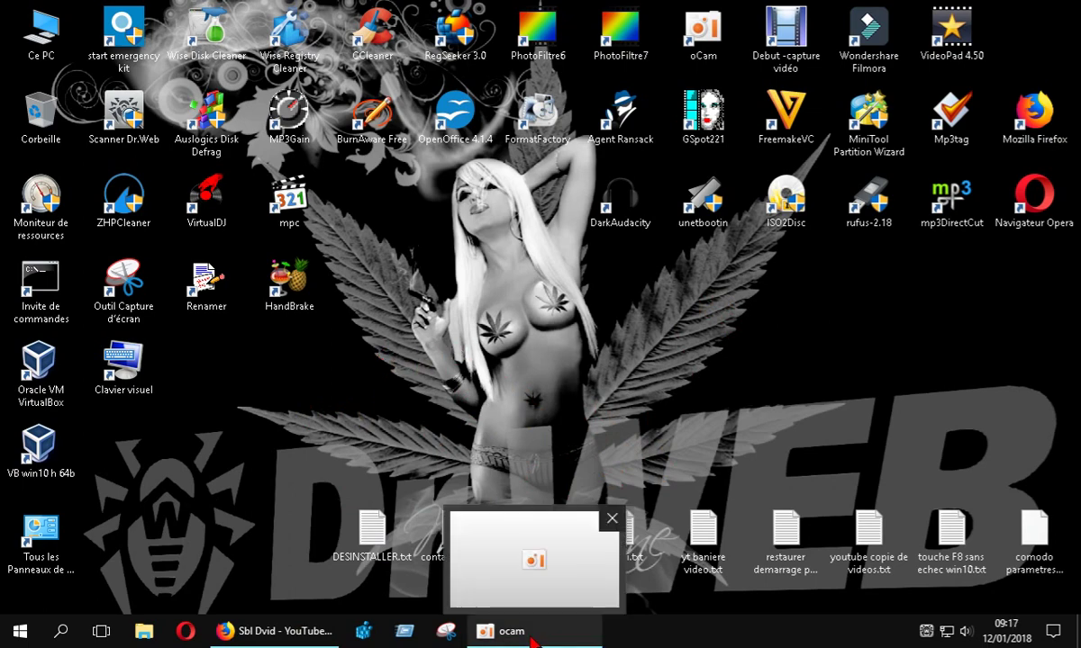